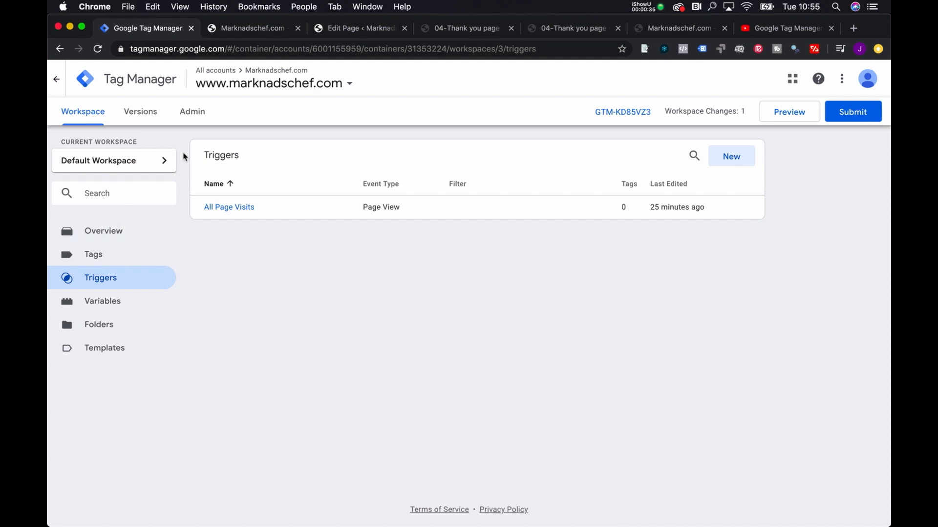
- Check the marknadschef.com start page and start preview mode for the Default Workspace
click(256, 30)
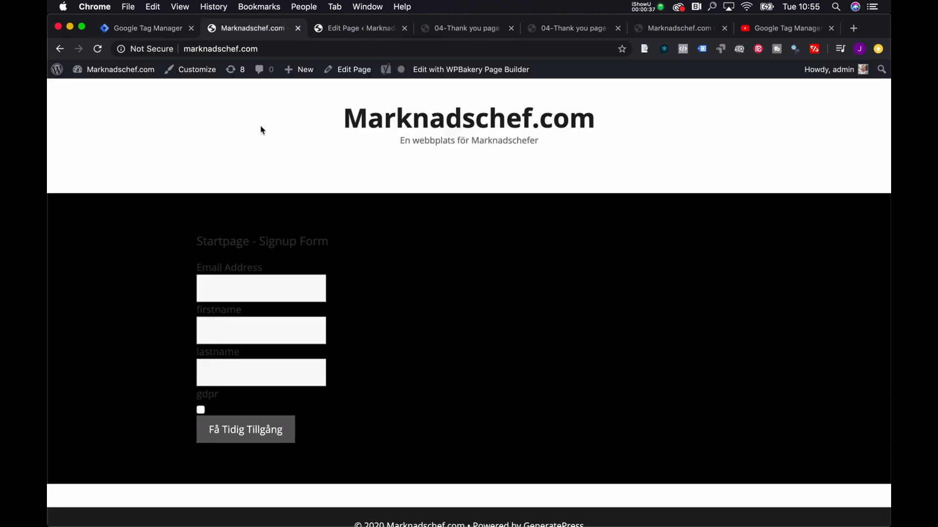
click(125, 34)
click(249, 35)
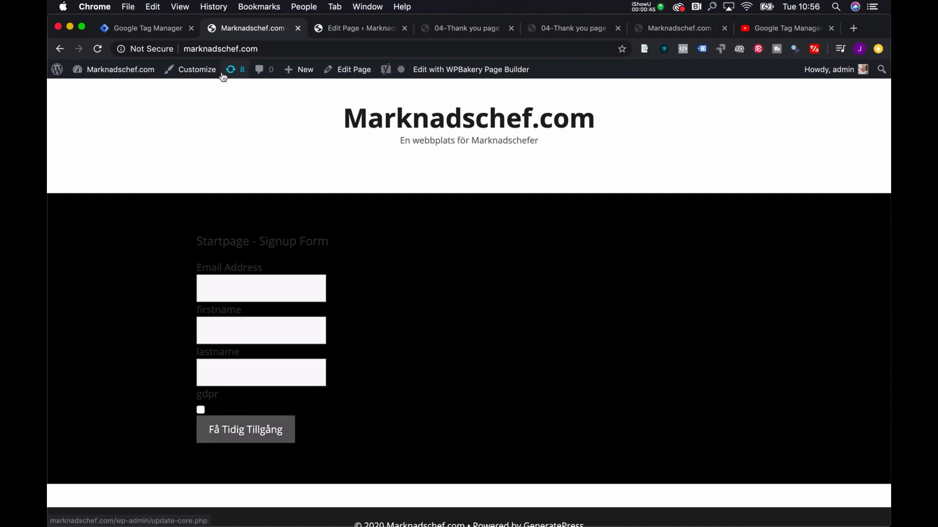
click(142, 28)
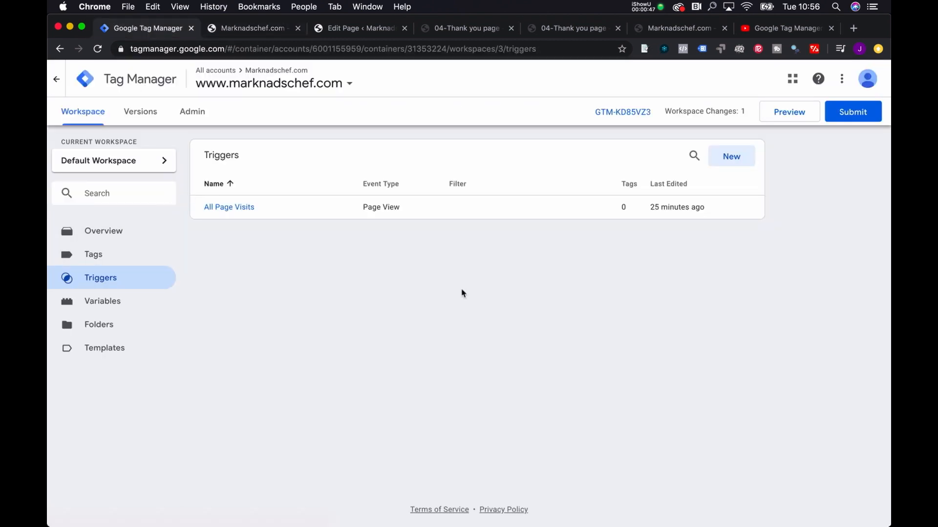
click(790, 116)
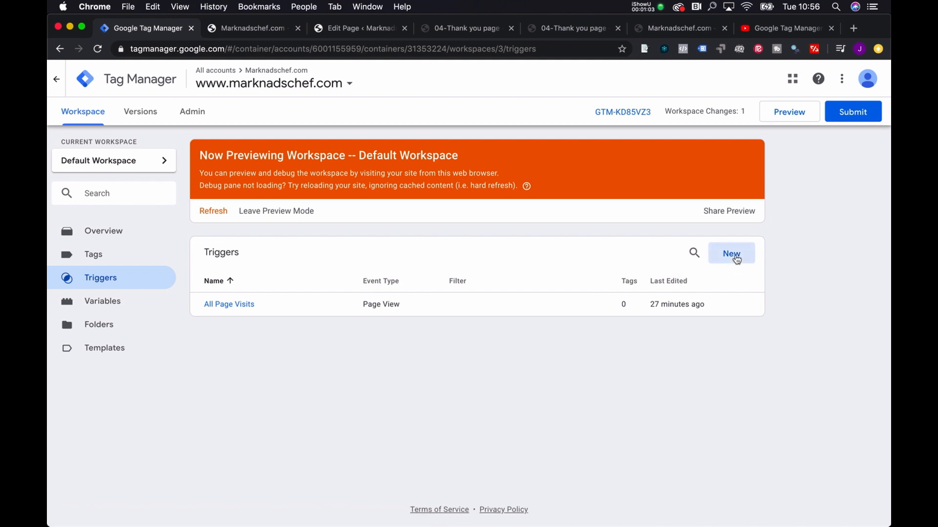
- Create a new trigger named "GA | BTN CLICKS"
click(730, 255)
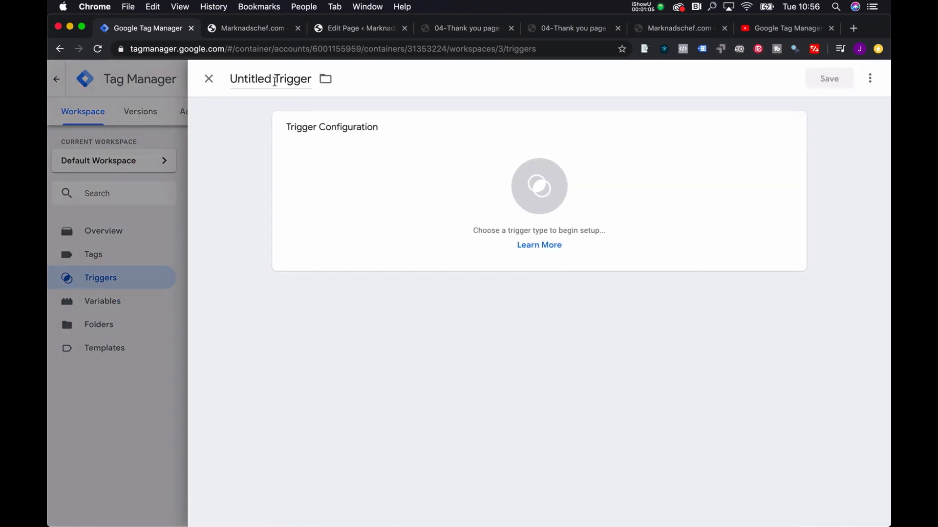
triple_click(274, 81)
text(GA)
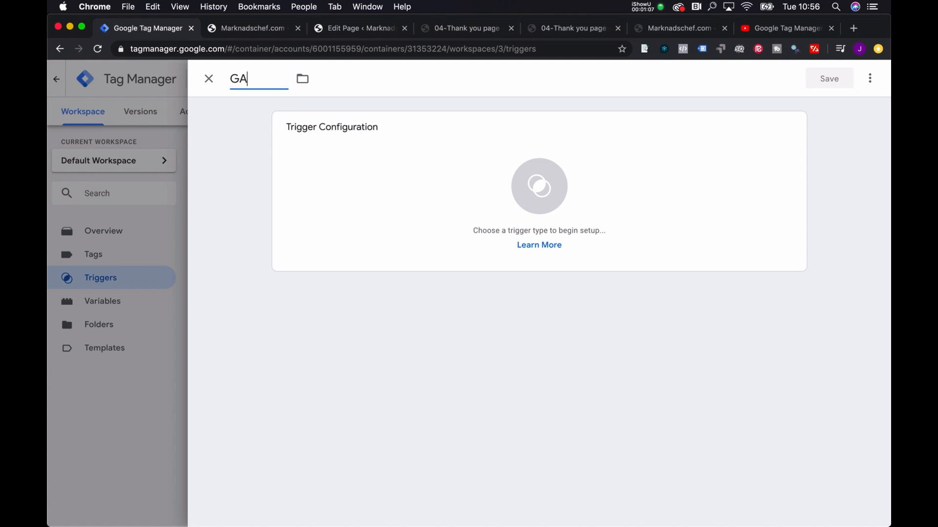
text( | BTN CLICS)
key(BackSpace)
text(KS)
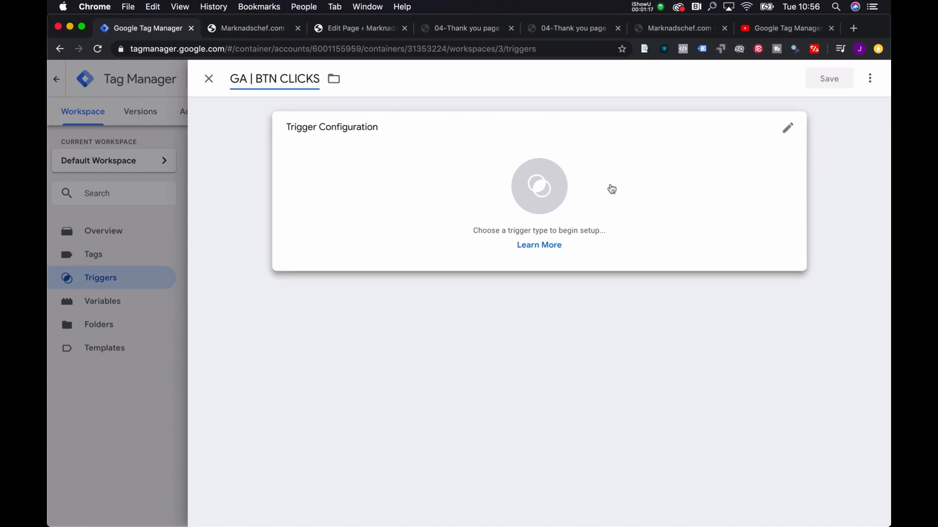
- Set the trigger type to Click - All Elements, firing on all clicks, and save the trigger
click(610, 184)
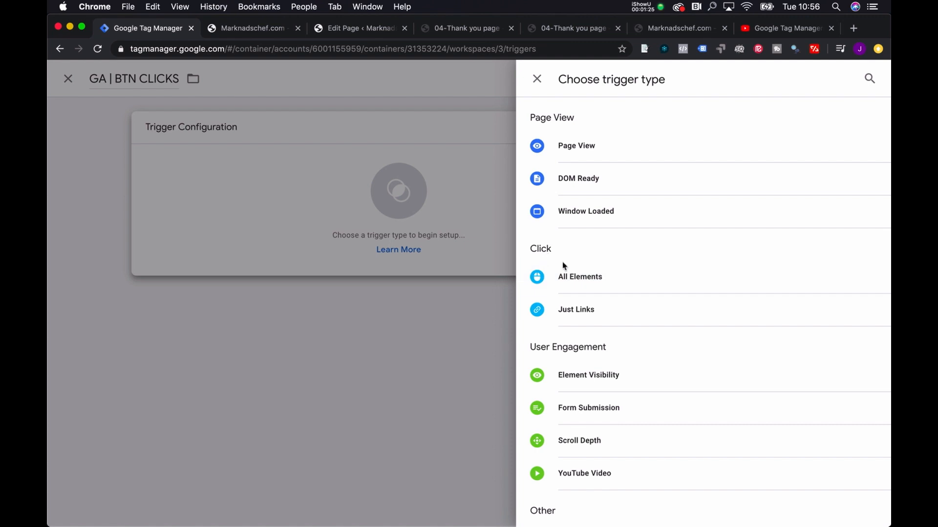
click(572, 277)
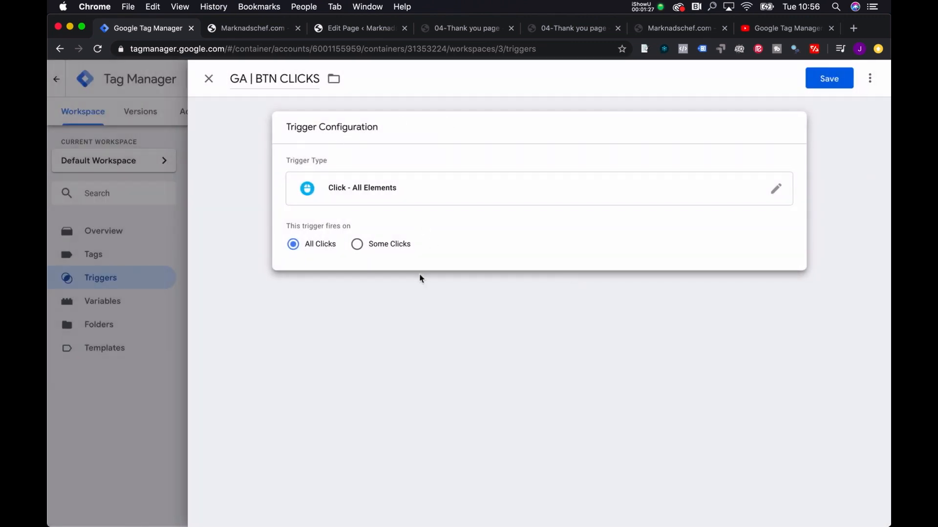
click(829, 78)
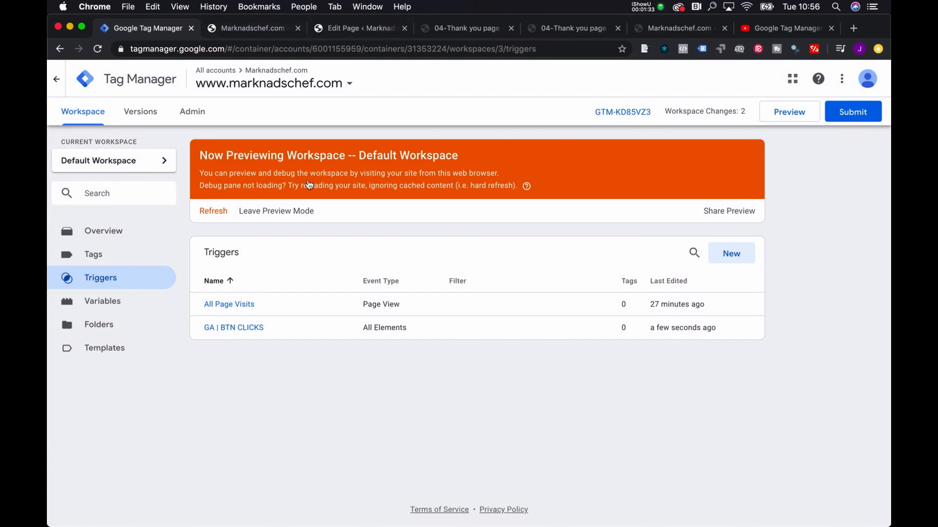
- Refresh the workspace preview and reload the marknadschef.com start page in debug mode
click(214, 211)
click(239, 30)
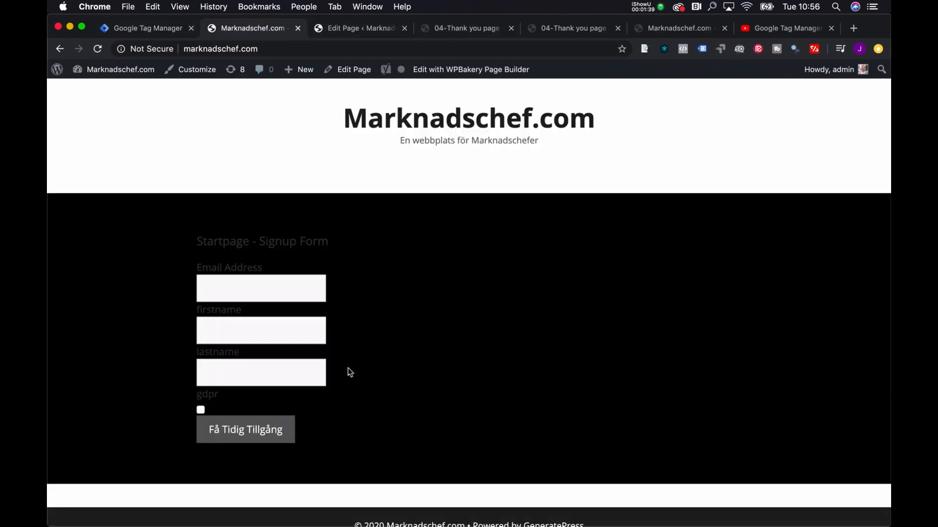
click(347, 135)
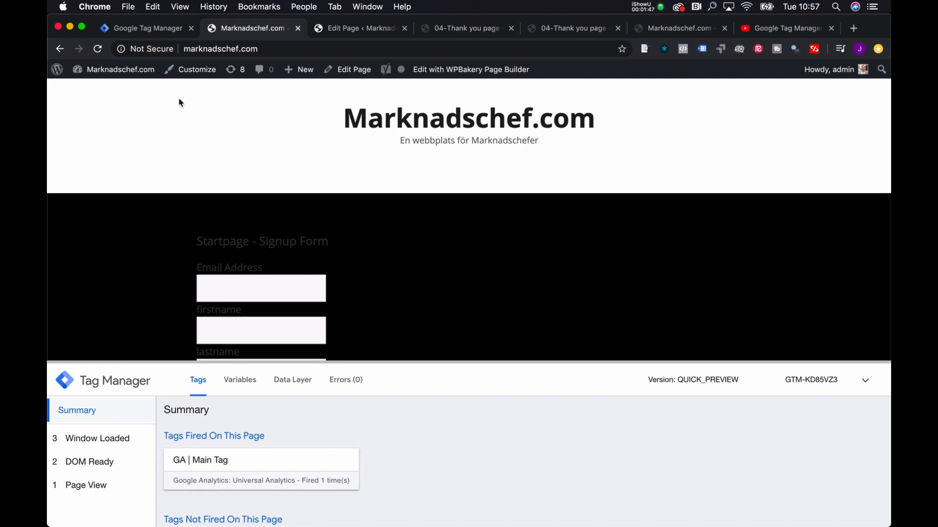
- Generate test click events on the start page background and the "Få Tidig Tillgång" signup button
scroll(425, 253, down, 1)
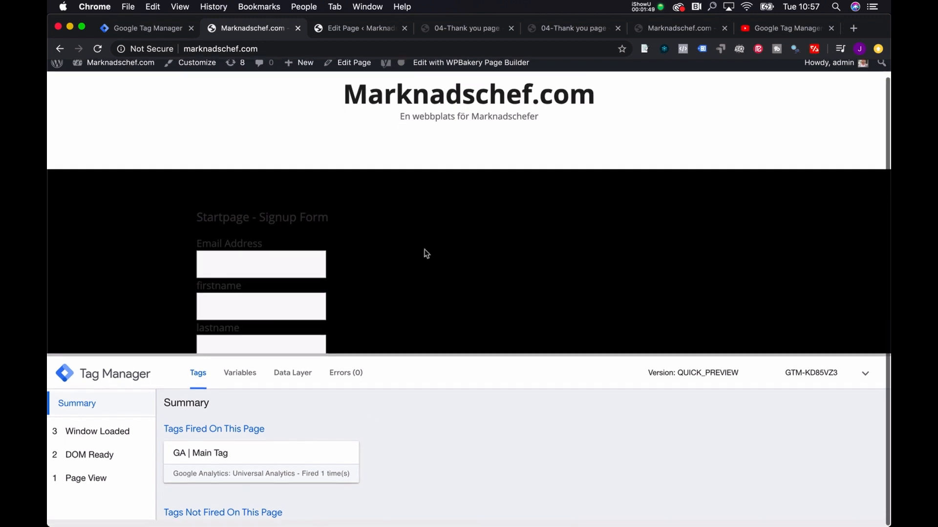
click(476, 227)
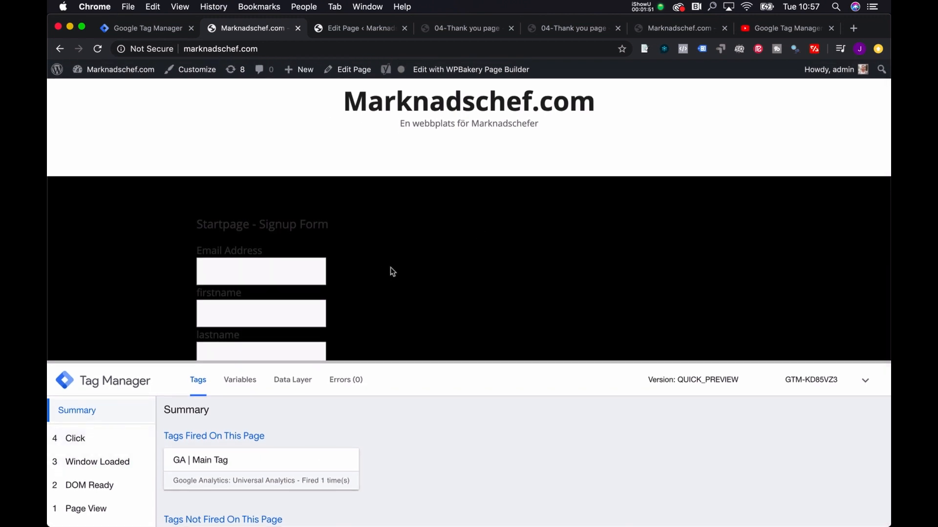
drag(395, 364, 379, 424)
click(267, 411)
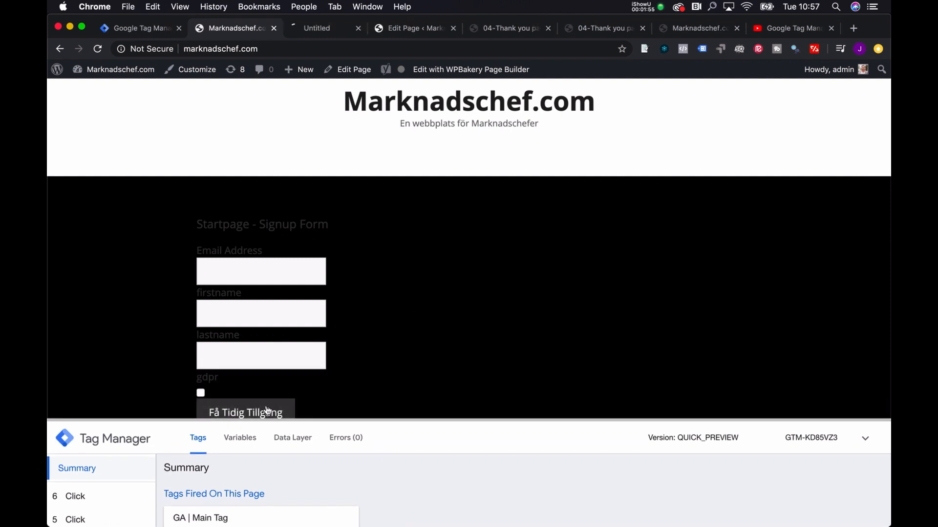
- Examine the tags and variables recorded for click event 6 in the debug pane
click(78, 497)
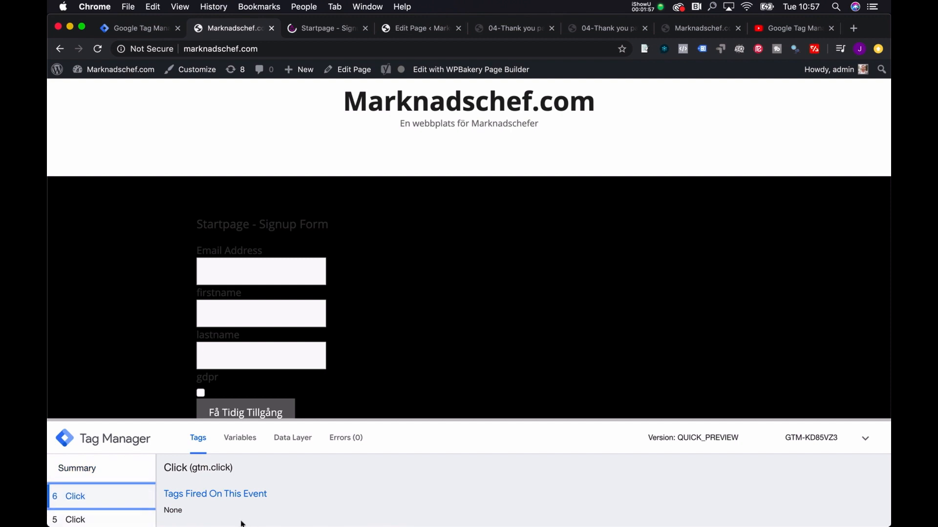
drag(324, 419, 356, 214)
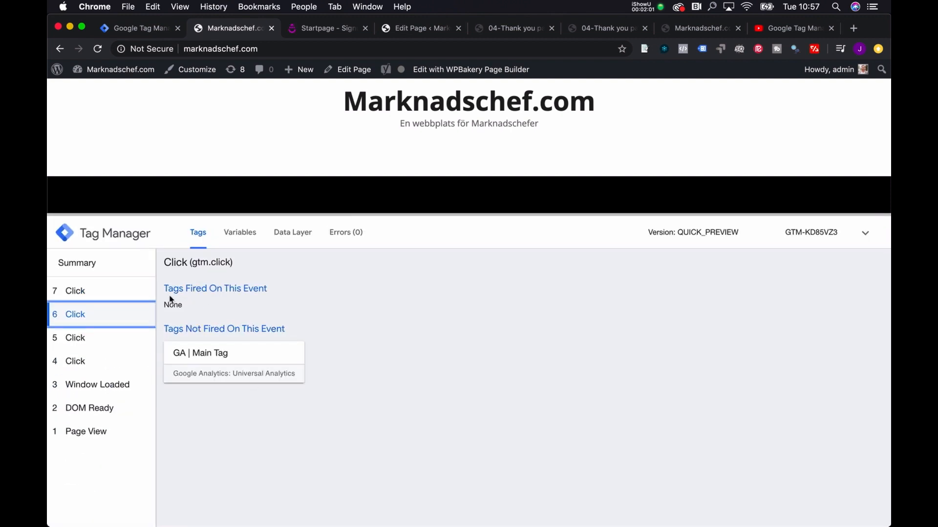
click(235, 234)
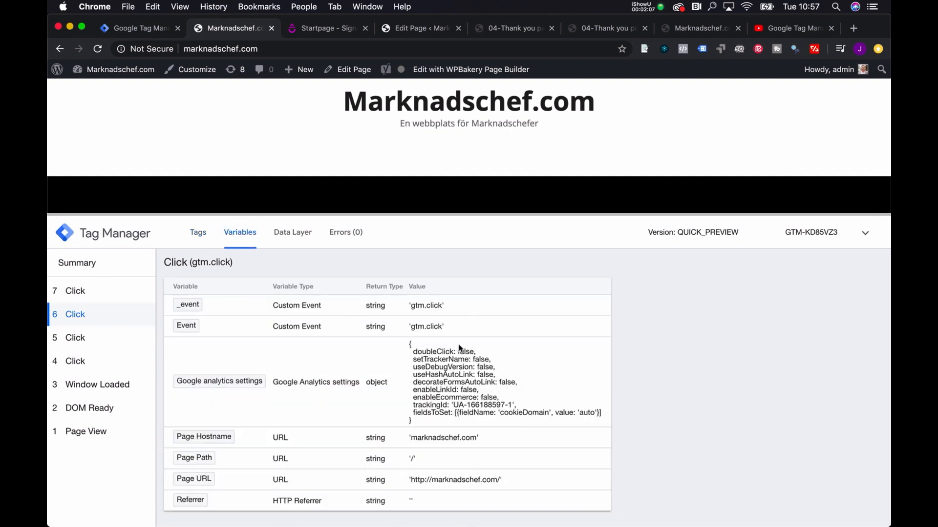
drag(422, 213, 419, 427)
click(419, 427)
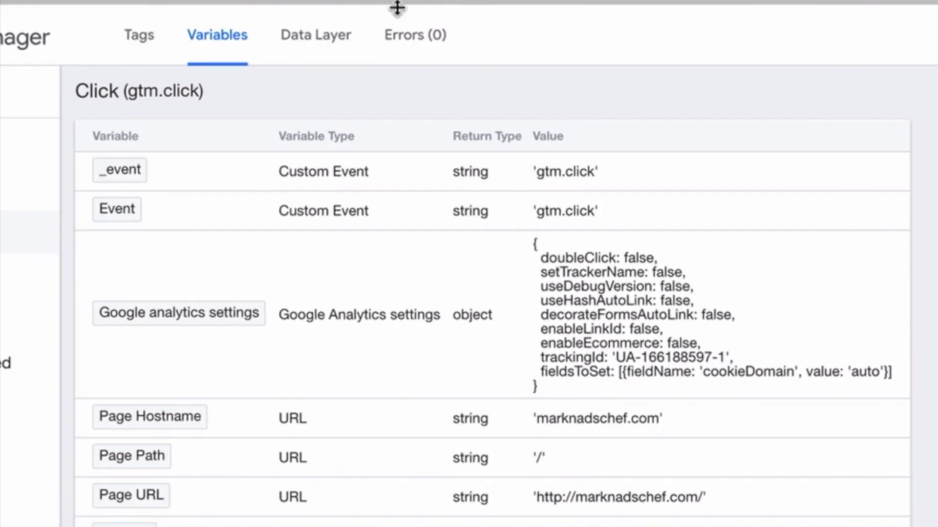
drag(397, 9, 397, 0)
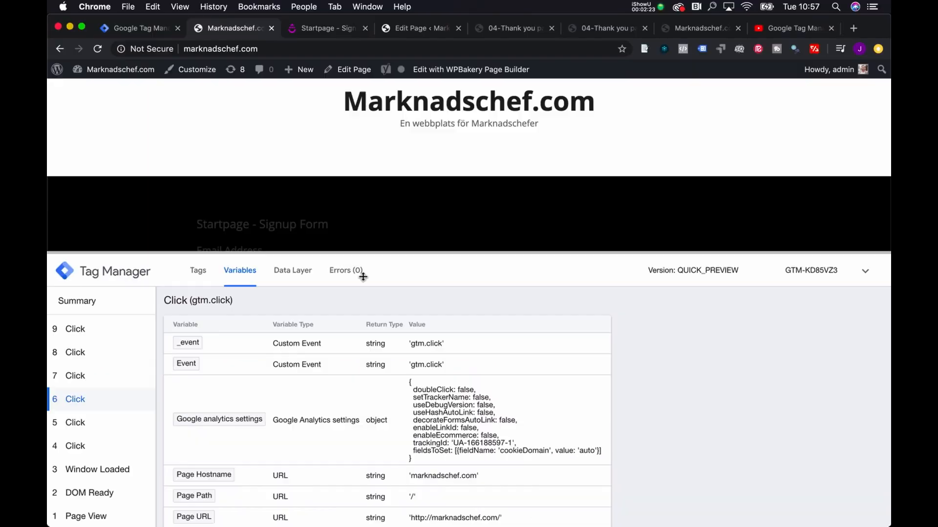
- Enable the built-in variables Click Element, Click Classes, Click ID, Click Target, Click URL and Click Text in the Tag Manager container
click(138, 27)
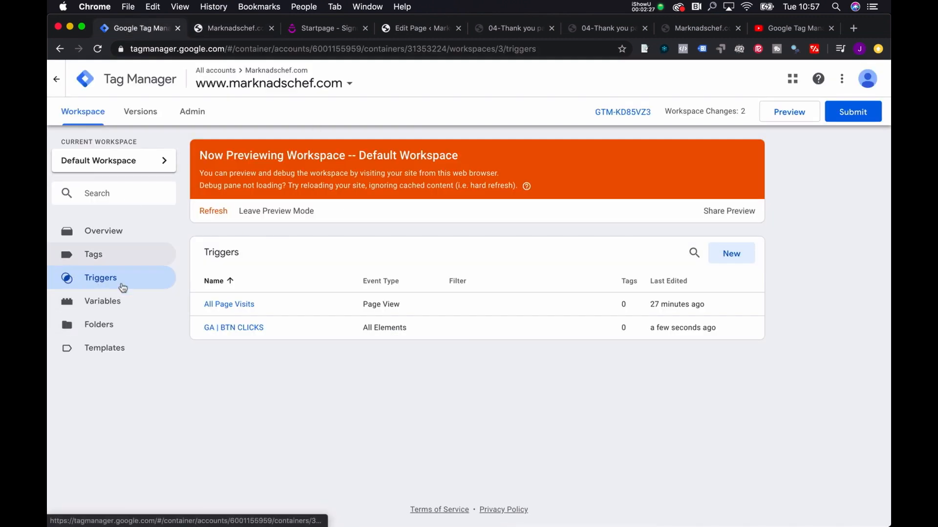
click(105, 301)
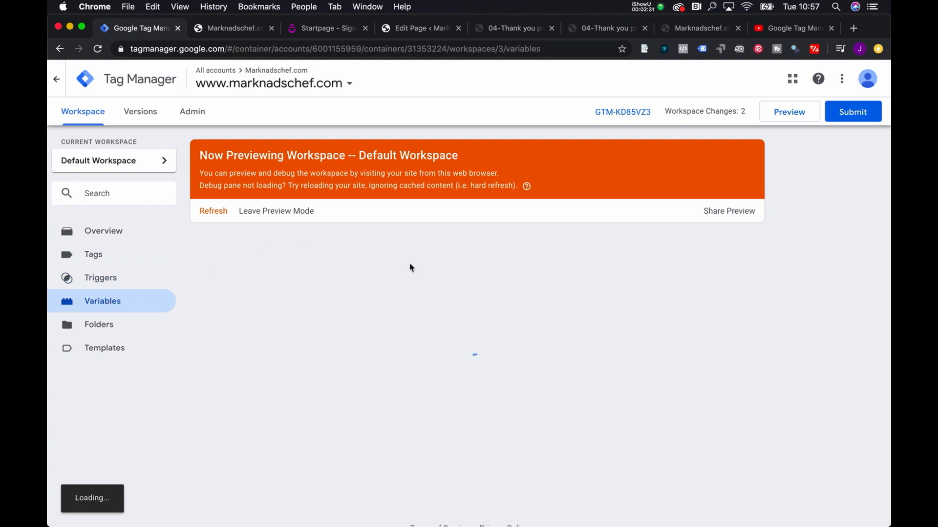
scroll(533, 396, down, 1)
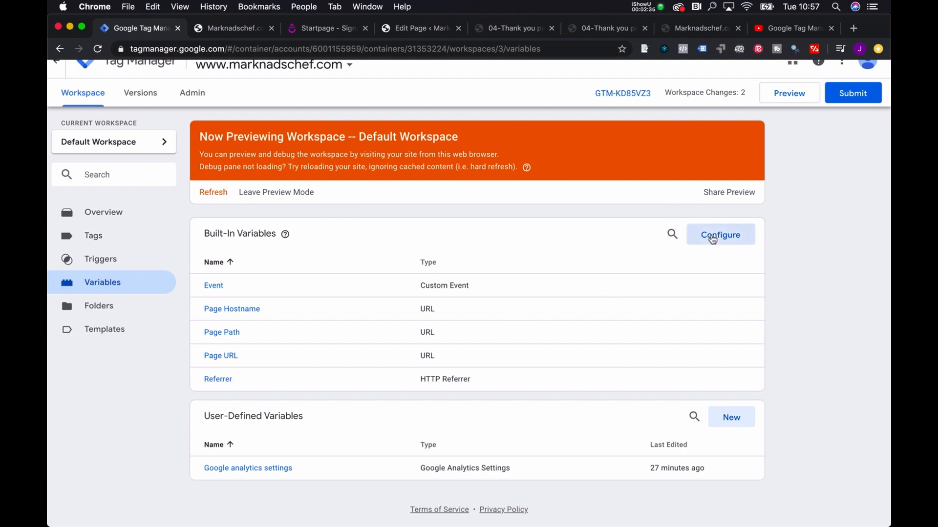
click(718, 235)
scroll(652, 361, down, 6)
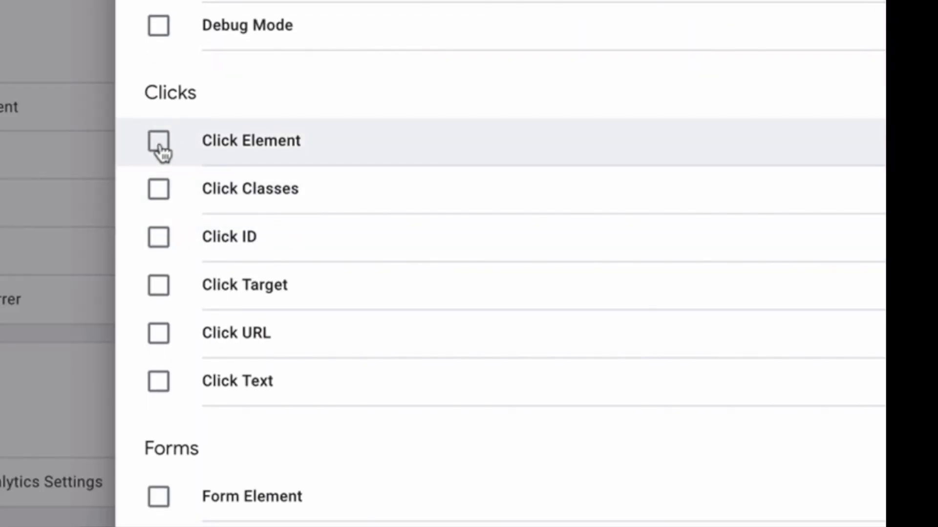
click(158, 143)
click(158, 190)
click(158, 237)
click(159, 283)
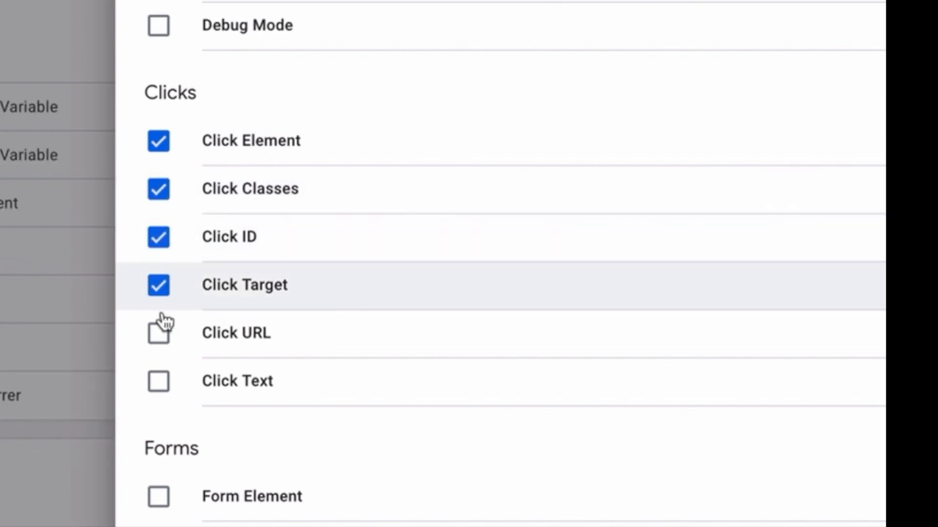
click(159, 333)
click(159, 382)
scroll(491, 172, up, 6)
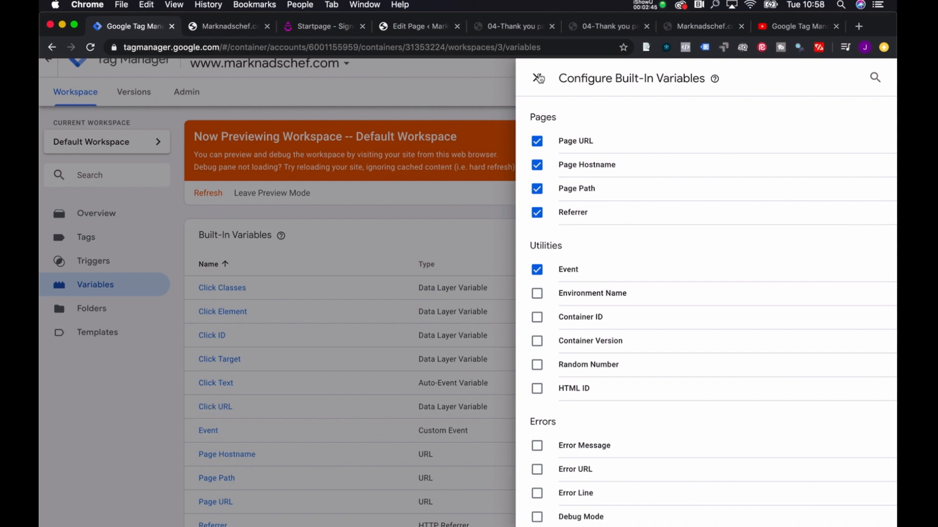
click(537, 78)
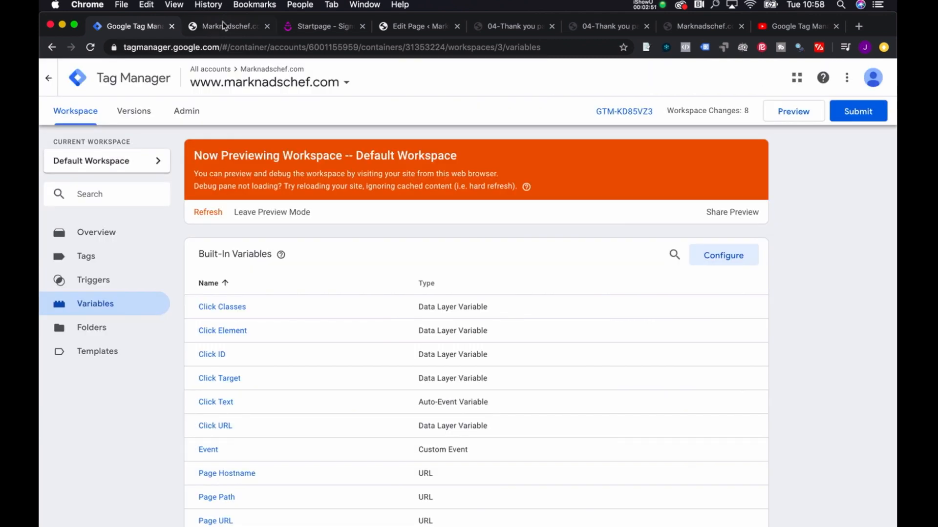
- Reload the marknadschef.com start page and trigger another test click on the "Få Tidig Tillgång" signup button
click(222, 26)
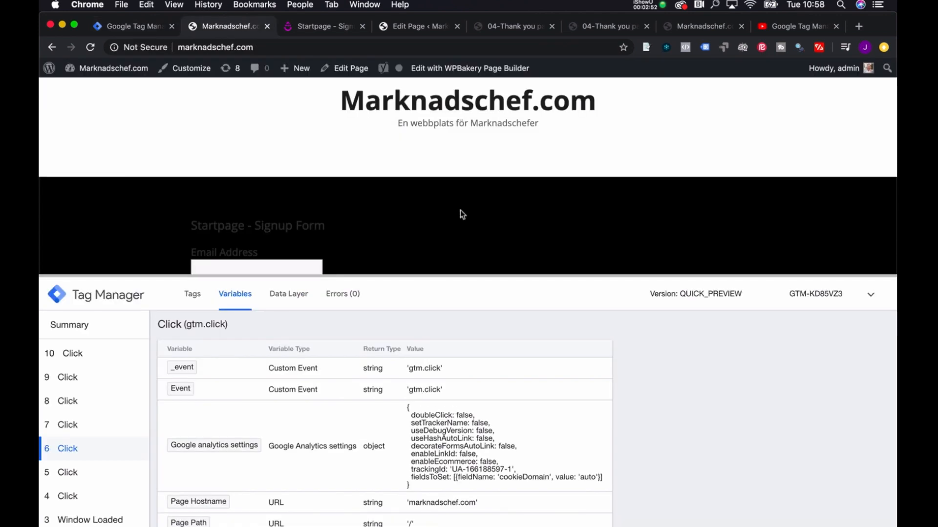
key(super+r)
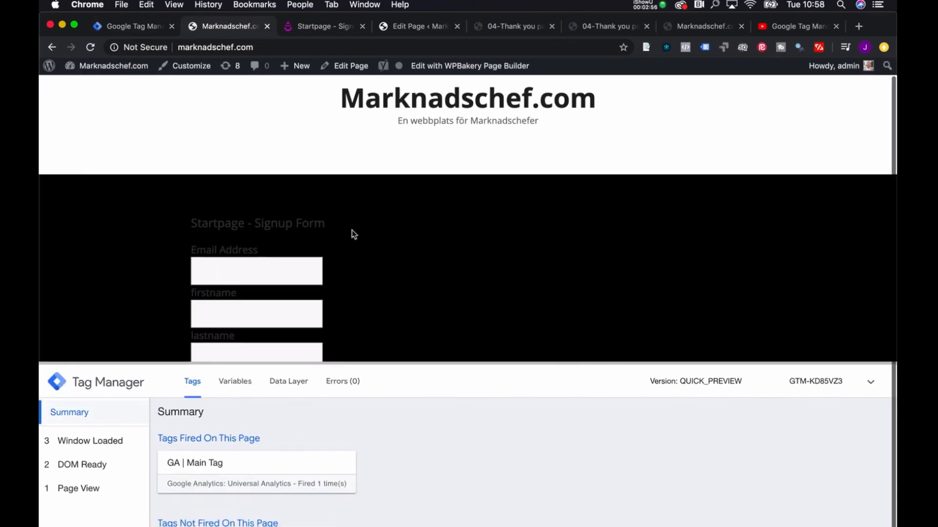
drag(394, 366, 401, 435)
click(245, 420)
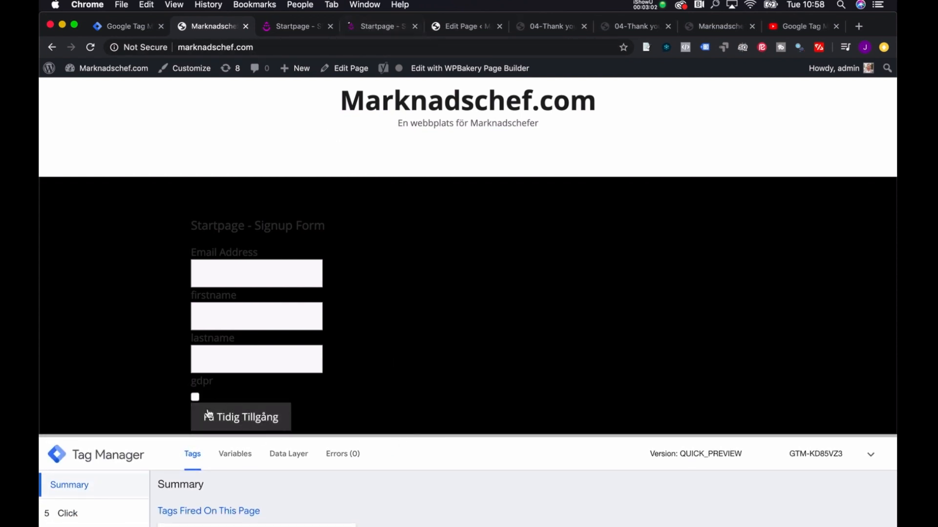
- Inspect the variables of click event 5 in the debug pane for click-related values
click(114, 516)
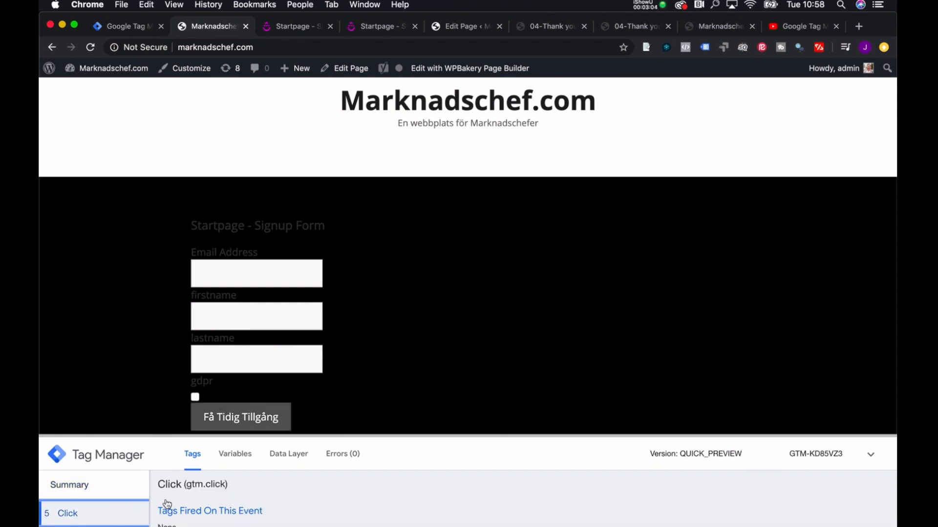
drag(289, 434, 299, 296)
click(235, 315)
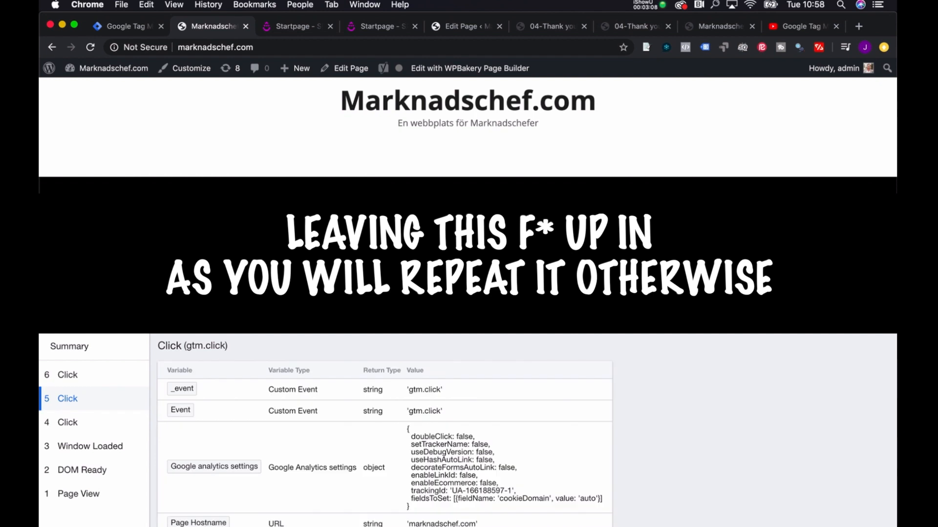
scroll(497, 425, down, 3)
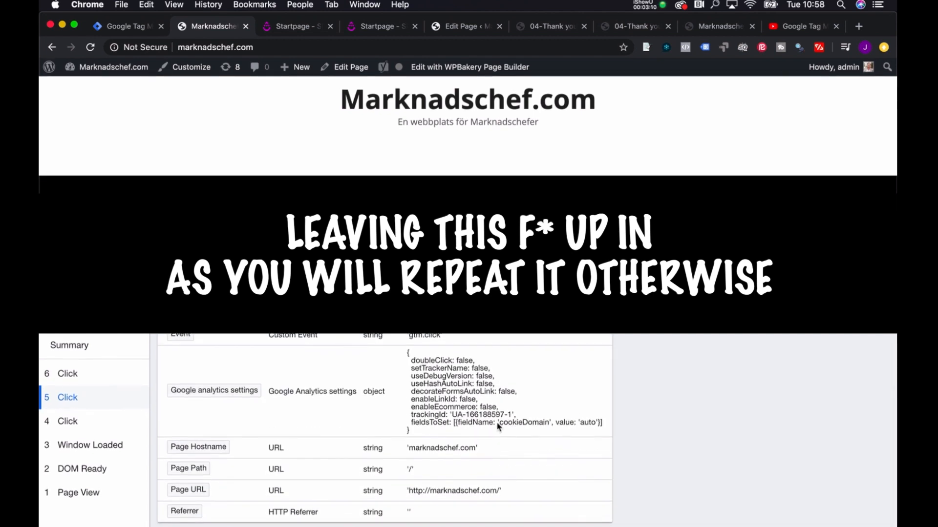
scroll(498, 427, up, 3)
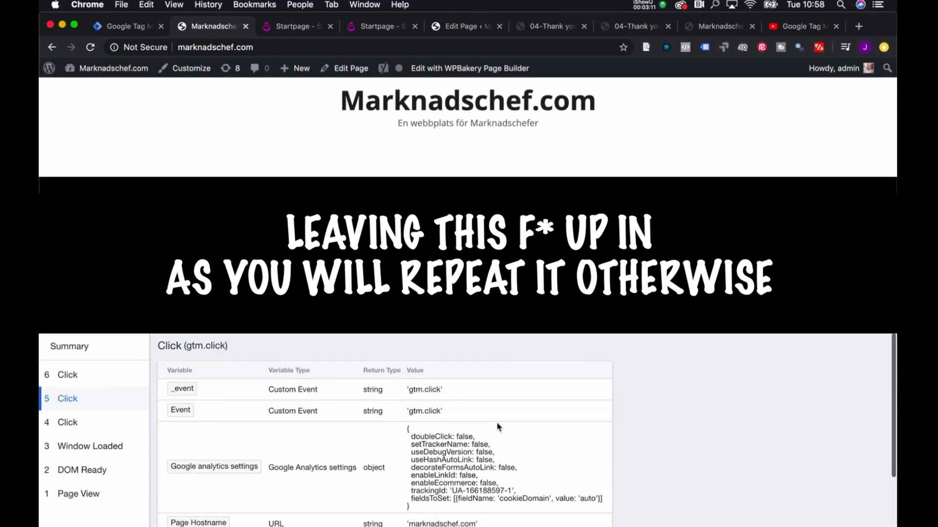
- Refresh the Tag Manager workspace preview, then reload the marknadschef.com start page and test-click the "Få Tidig Tillgång" signup button
click(124, 28)
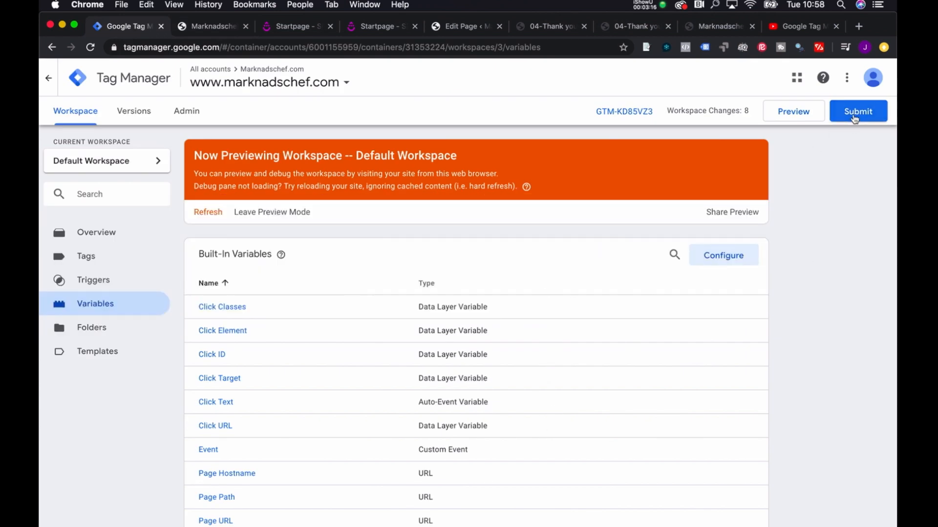
click(214, 215)
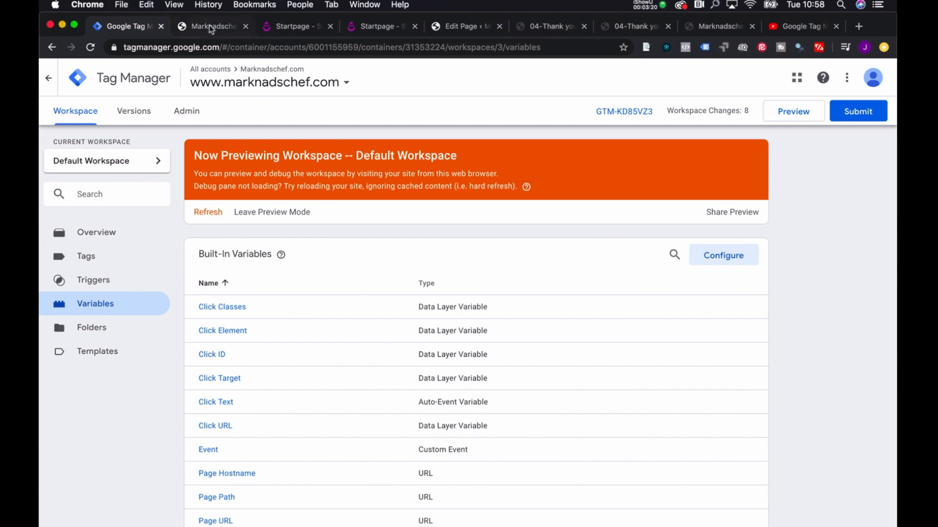
click(209, 27)
key(super+r)
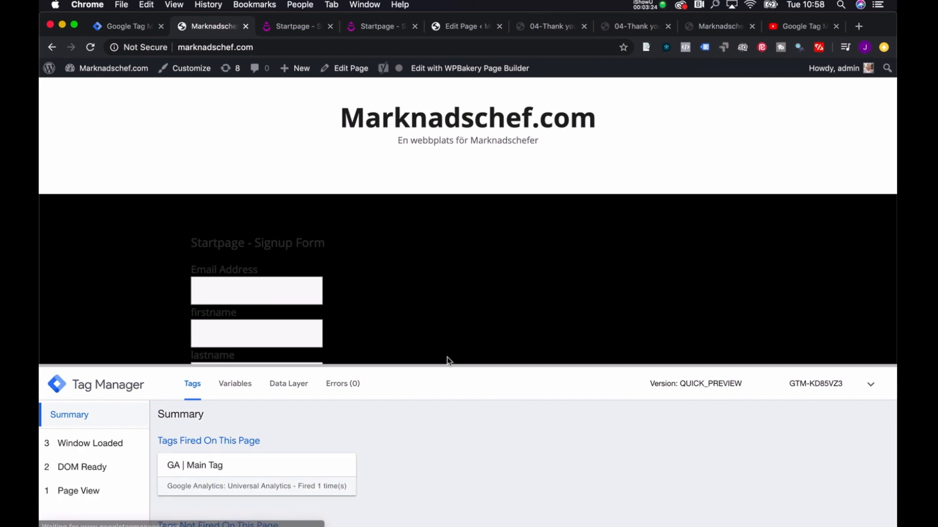
drag(364, 366, 362, 443)
click(266, 438)
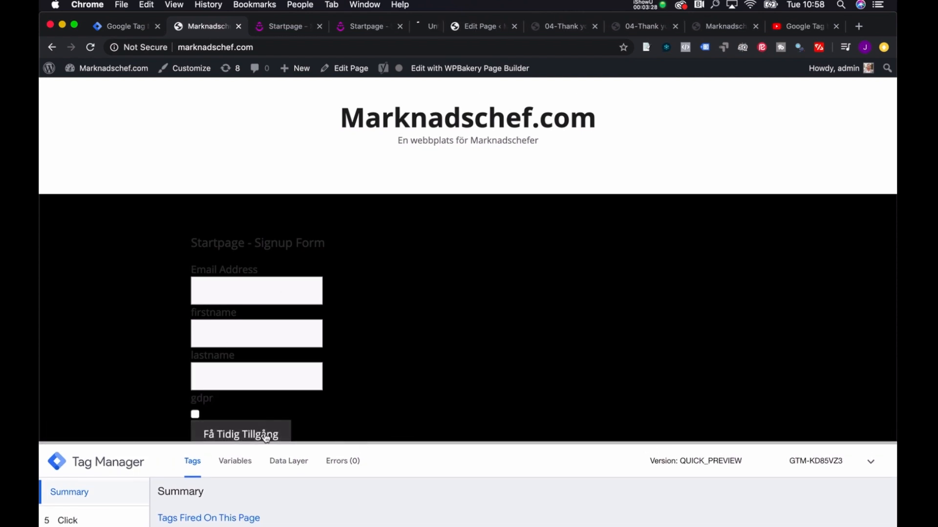
- Examine the click variables recorded for click event 5 in the enlarged debug pane
click(87, 520)
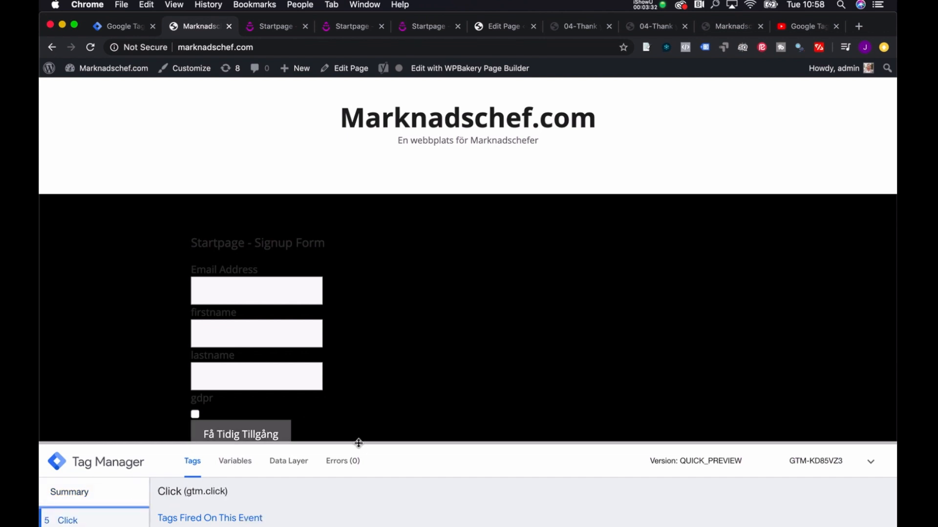
drag(358, 443, 359, 295)
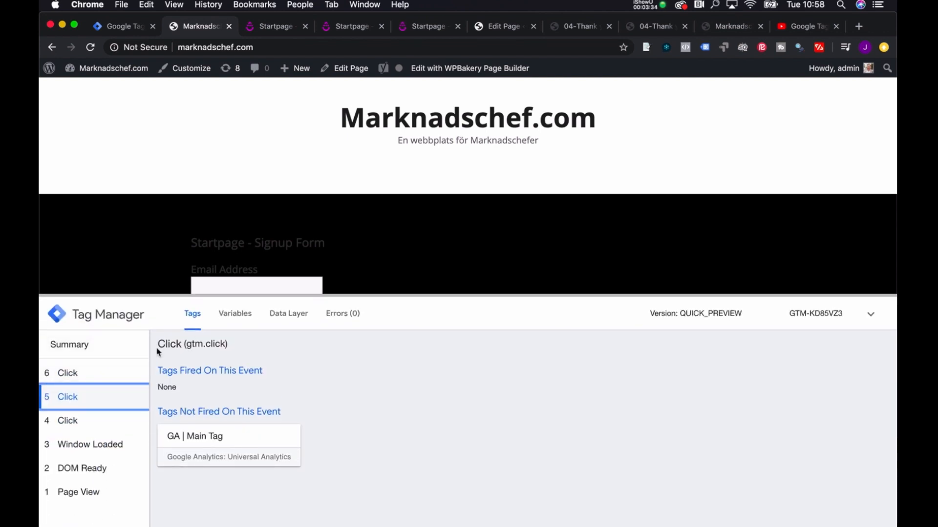
click(236, 322)
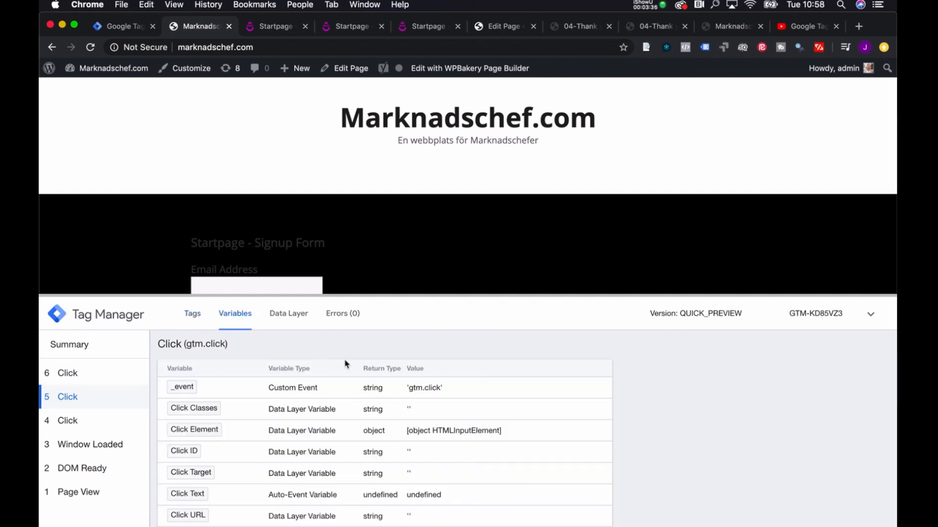
scroll(406, 436, down, 5)
scroll(406, 437, down, 5)
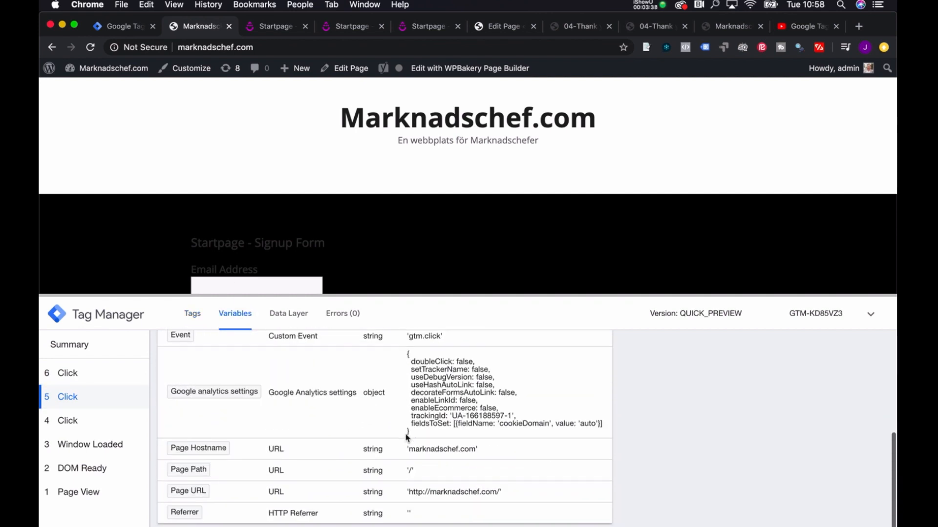
scroll(335, 457, up, 3)
scroll(335, 457, up, 5)
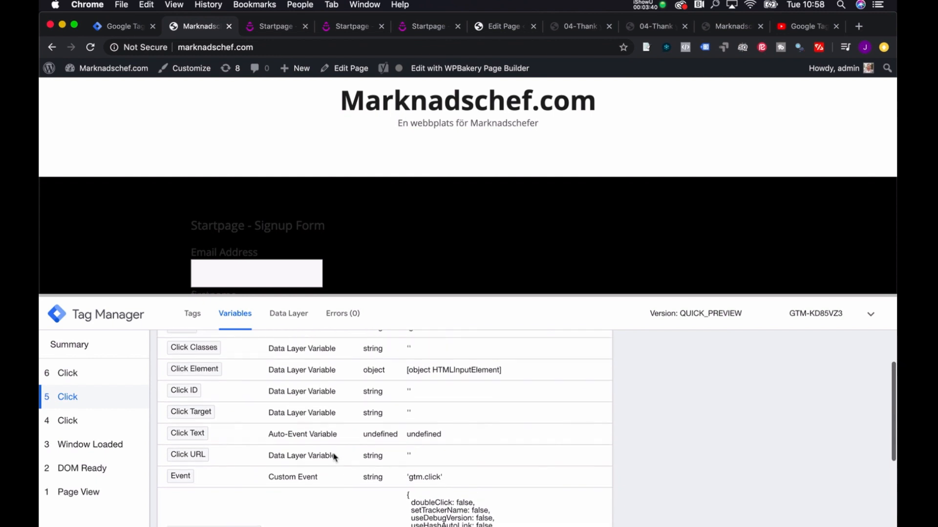
scroll(371, 486, down, 8)
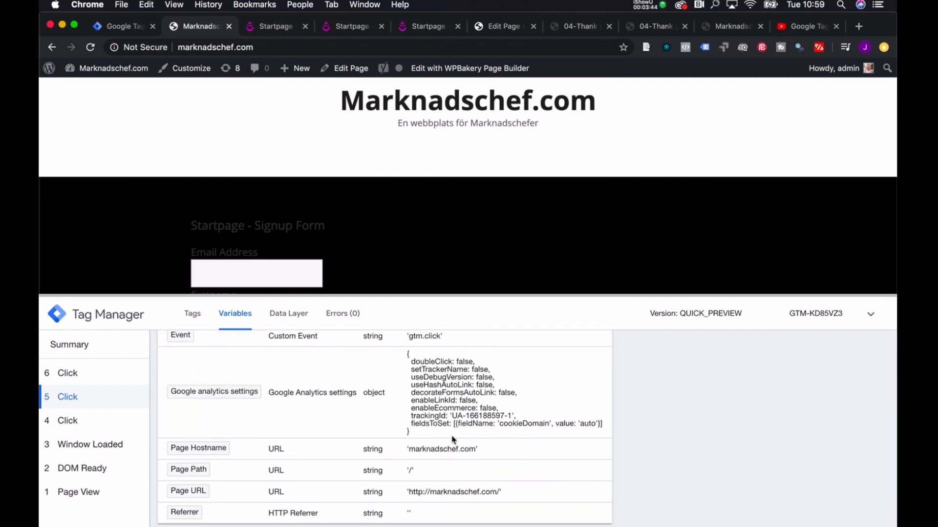
scroll(453, 440, up, 3)
scroll(453, 439, up, 3)
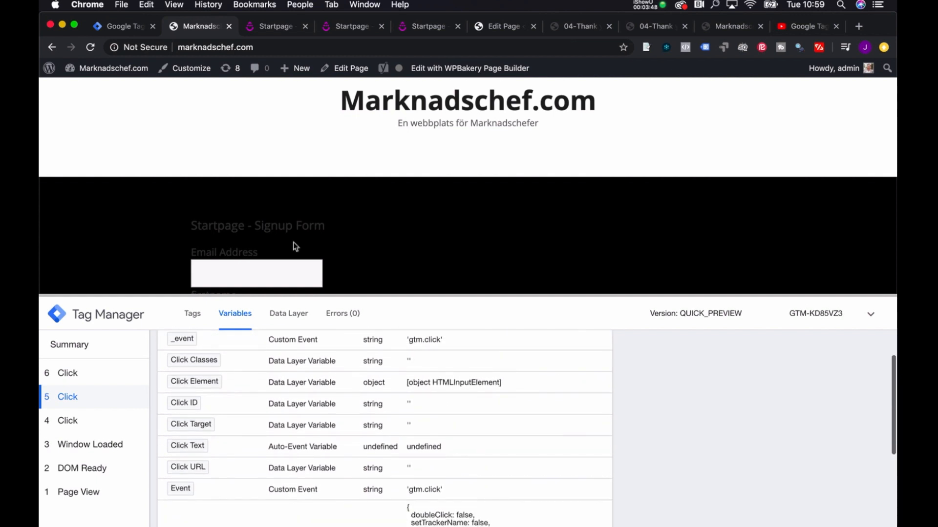
scroll(436, 439, down, 5)
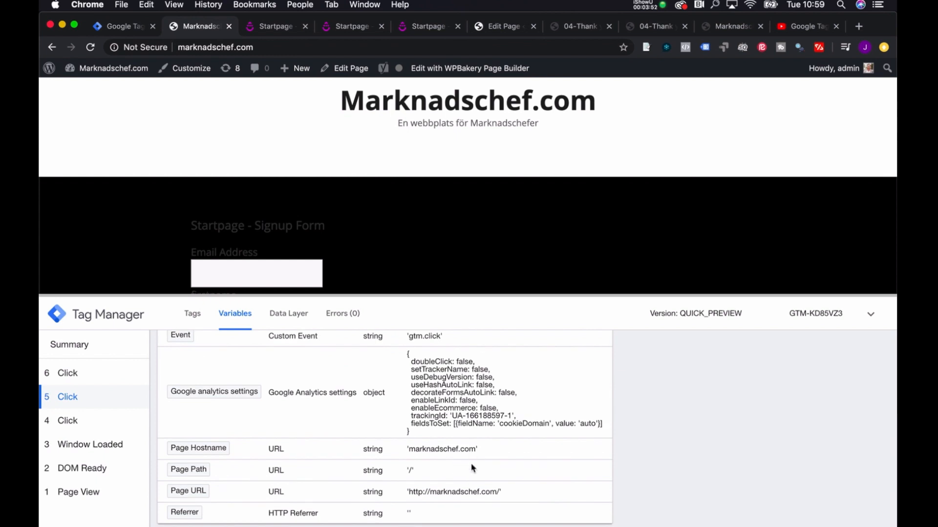
scroll(472, 468, up, 5)
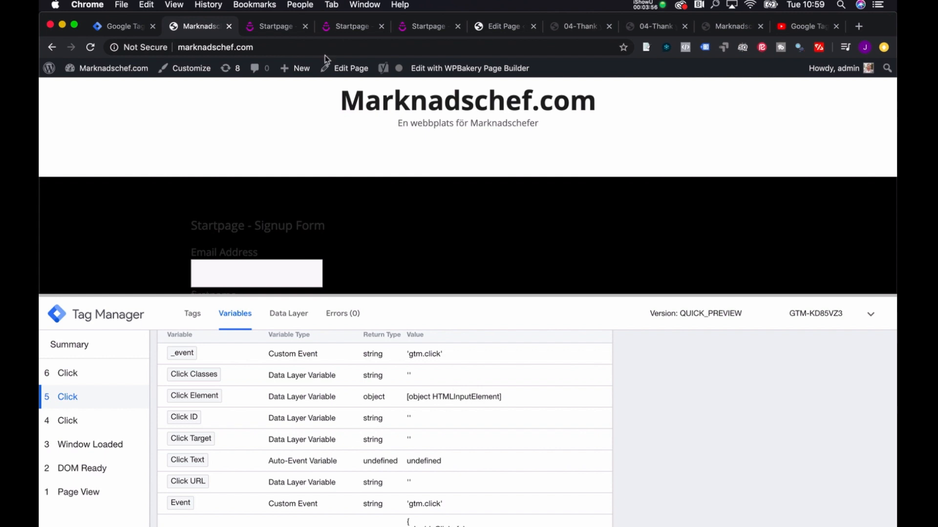
- Close the three Startpage tabs opened by the test clicks on the signup form
click(305, 27)
click(305, 26)
click(305, 26)
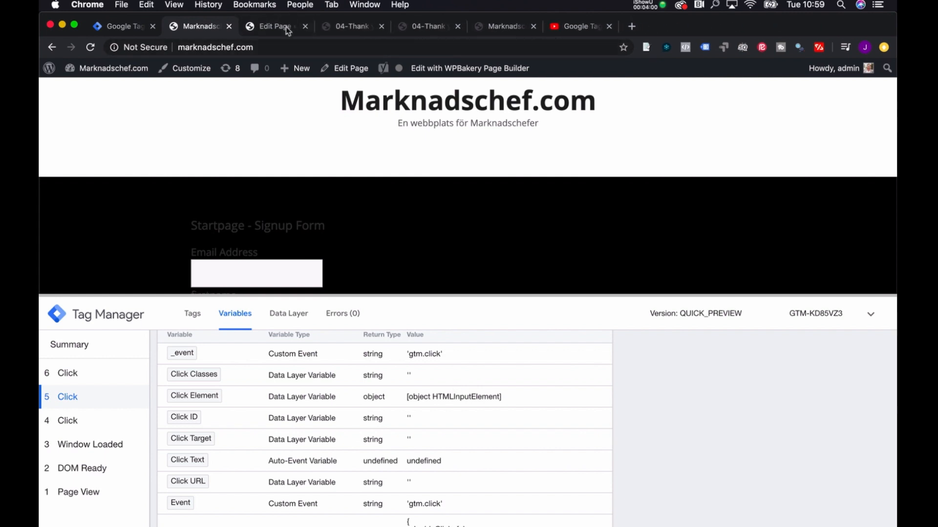
- Review the signup form's Raw HTML in the WordPress page editor and compare it with the click variables in the debug pane
click(285, 26)
scroll(494, 288, down, 10)
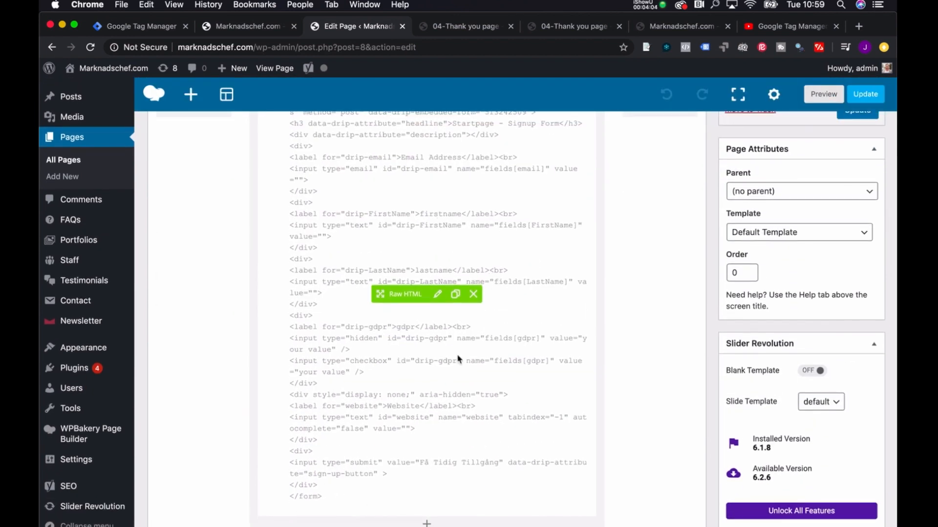
scroll(459, 359, up, 3)
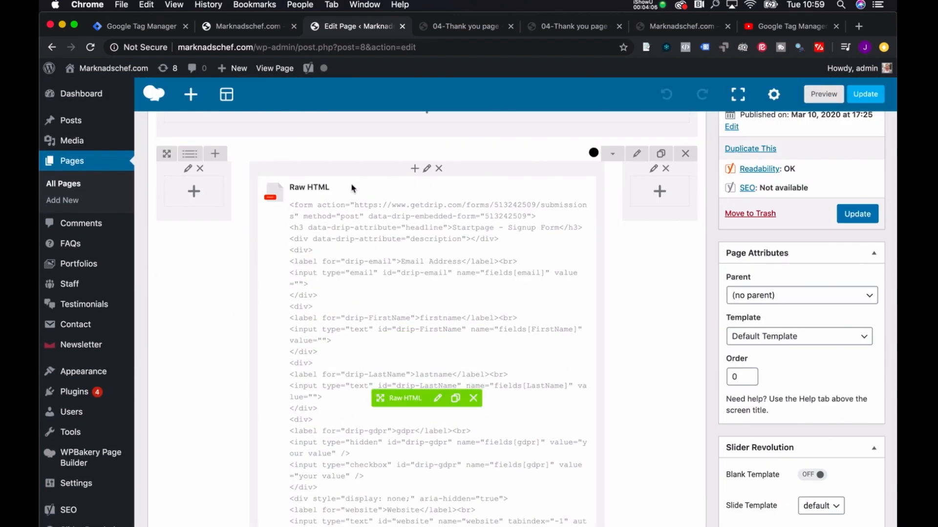
click(240, 26)
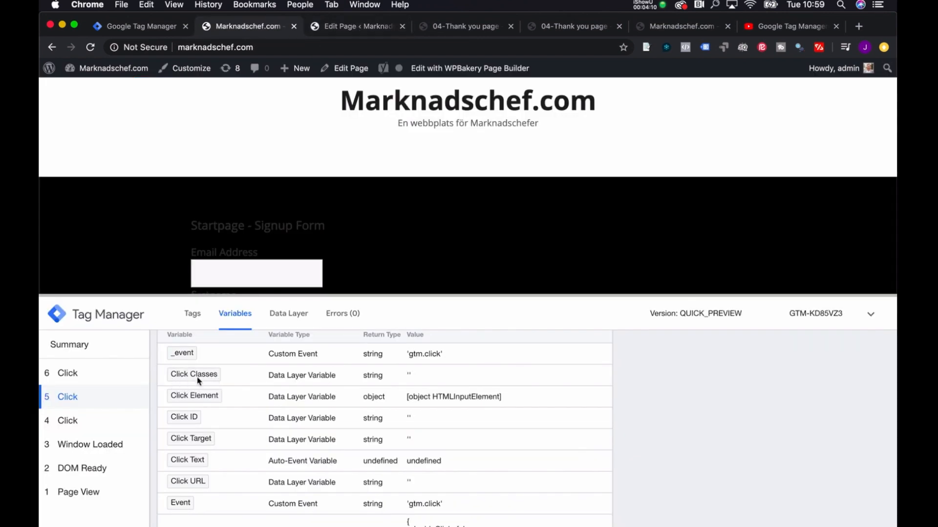
- Open the signup form's Raw HTML element for editing and add class="Hipster" to the submit input, before its value attribute
click(352, 25)
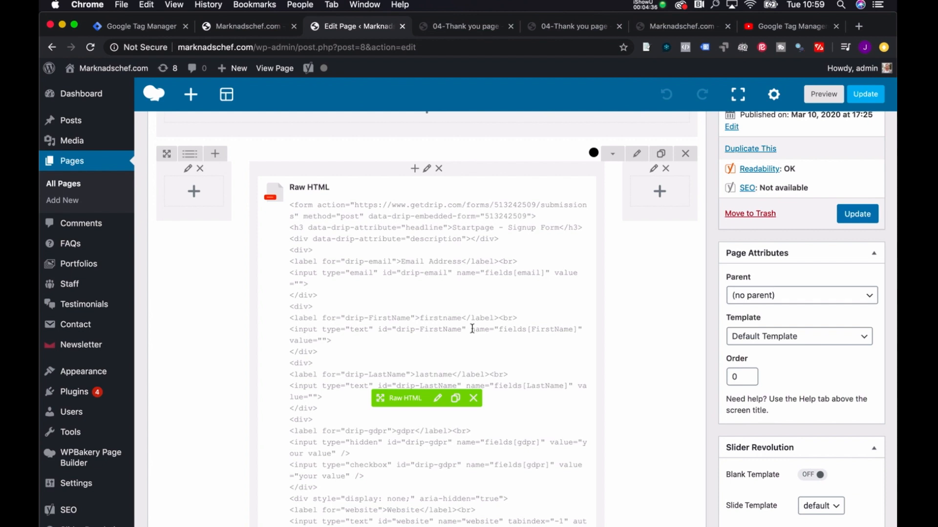
scroll(475, 379, down, 3)
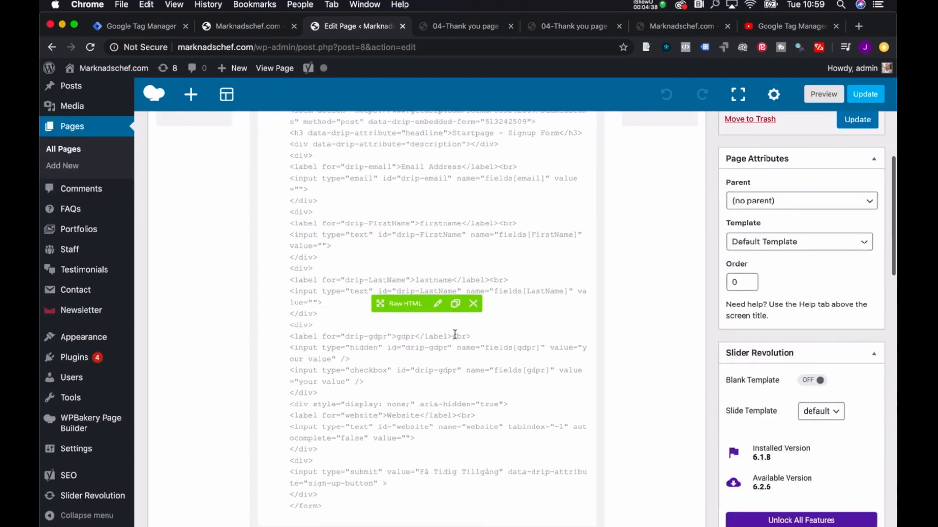
click(437, 304)
click(581, 282)
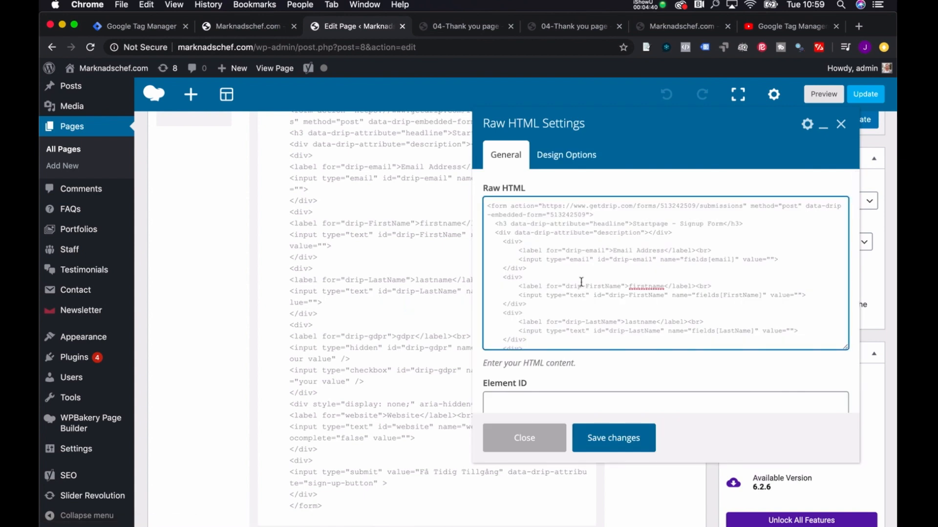
scroll(581, 331, down, 3)
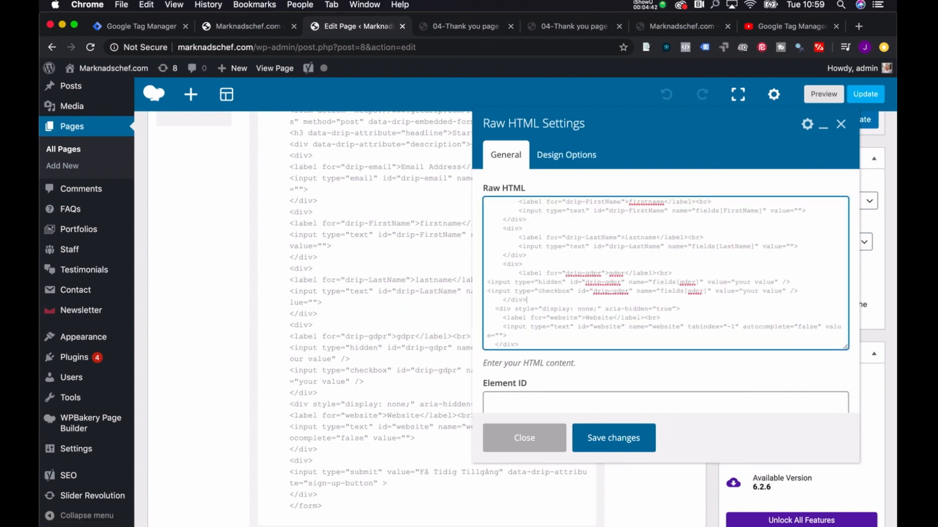
scroll(582, 327, down, 2)
key(Return)
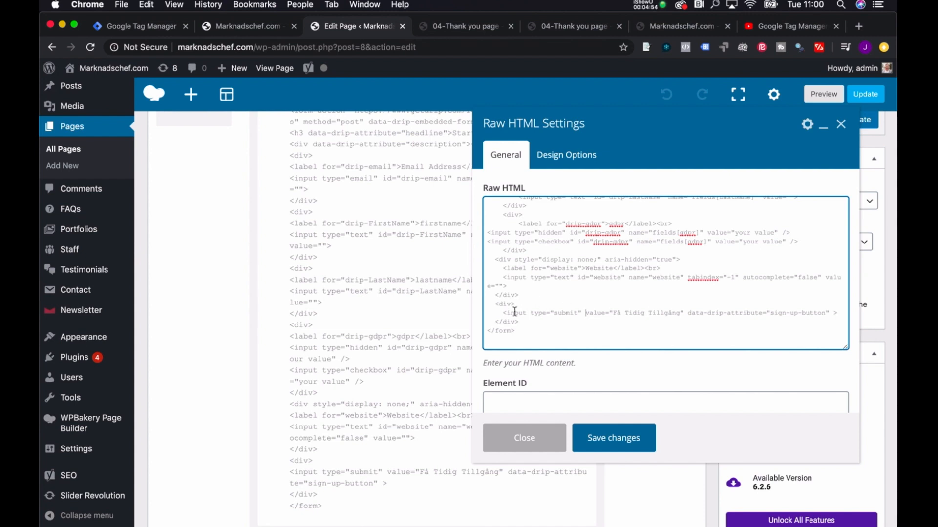
click(584, 313)
text(class)
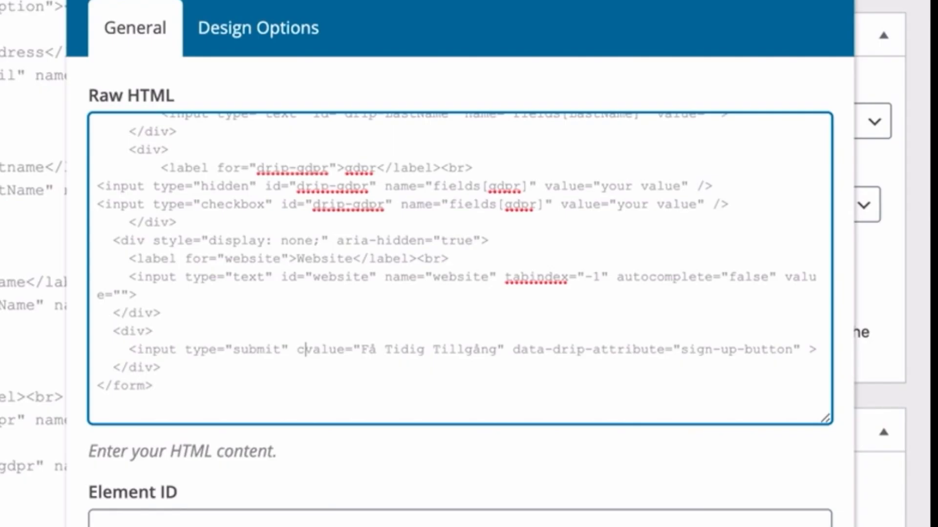
text(=")
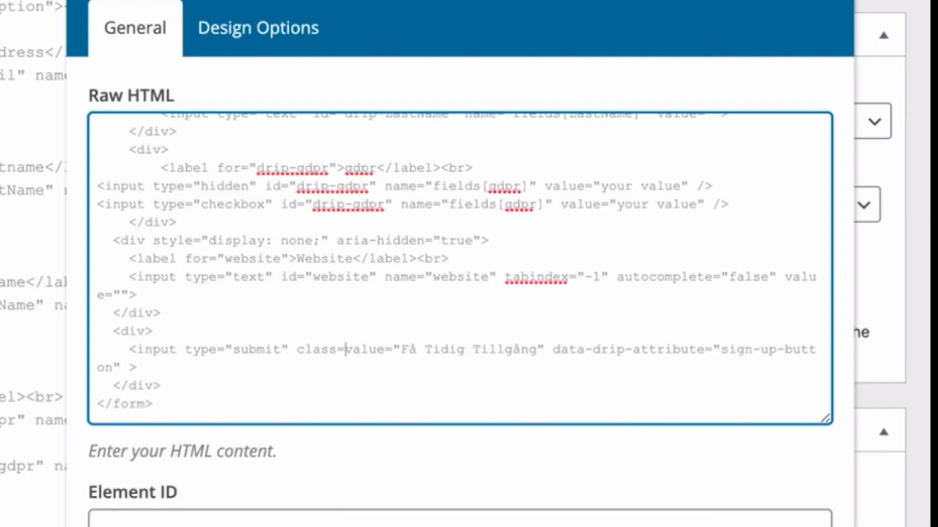
text(Hipster")
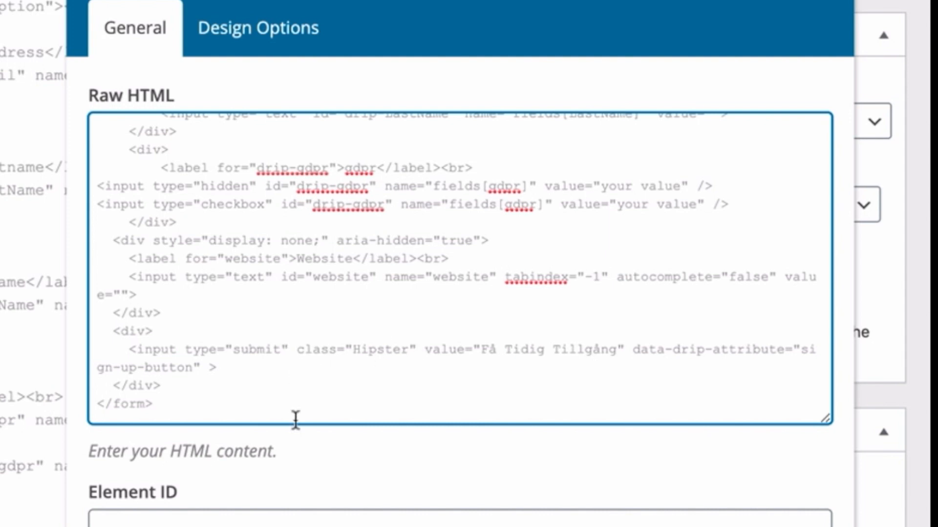
- Change the submit input's class to "FrontPageButton" and save the edited Raw HTML in the published Home page
double_click(367, 347)
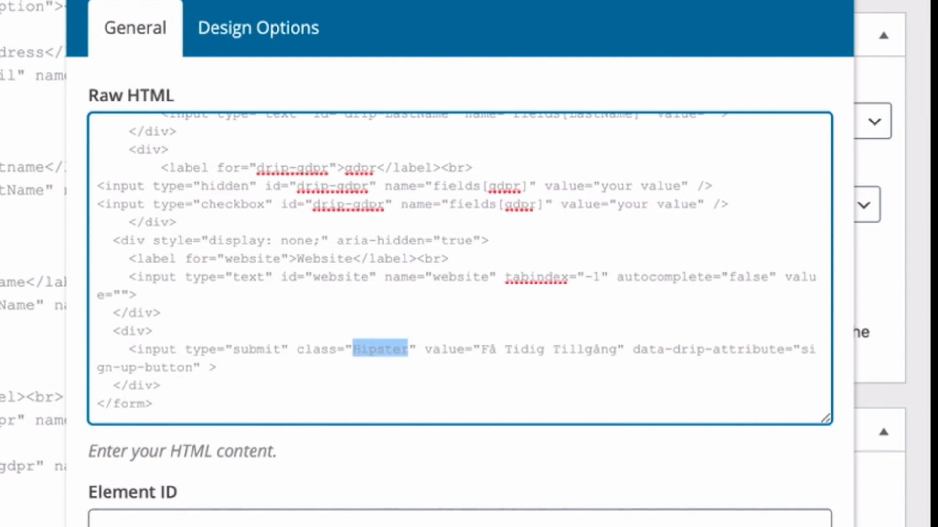
text(FrontPage)
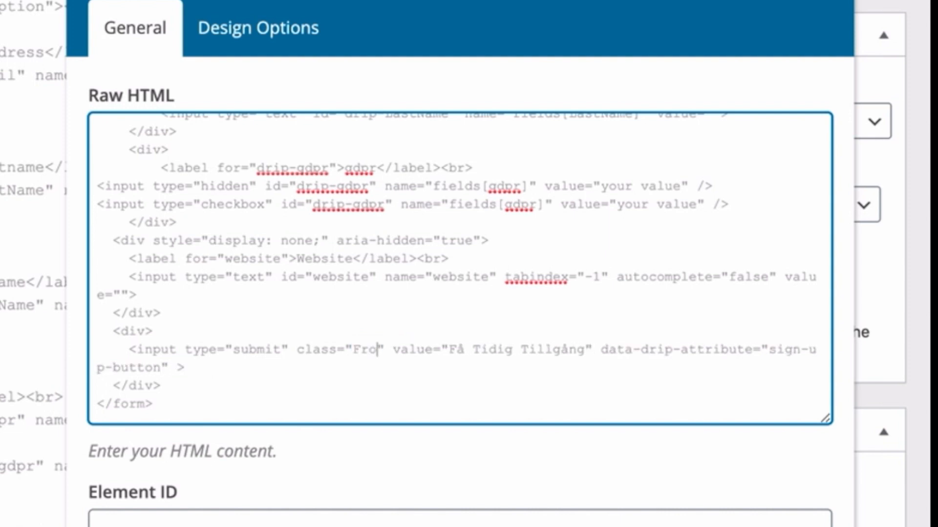
text(Button)
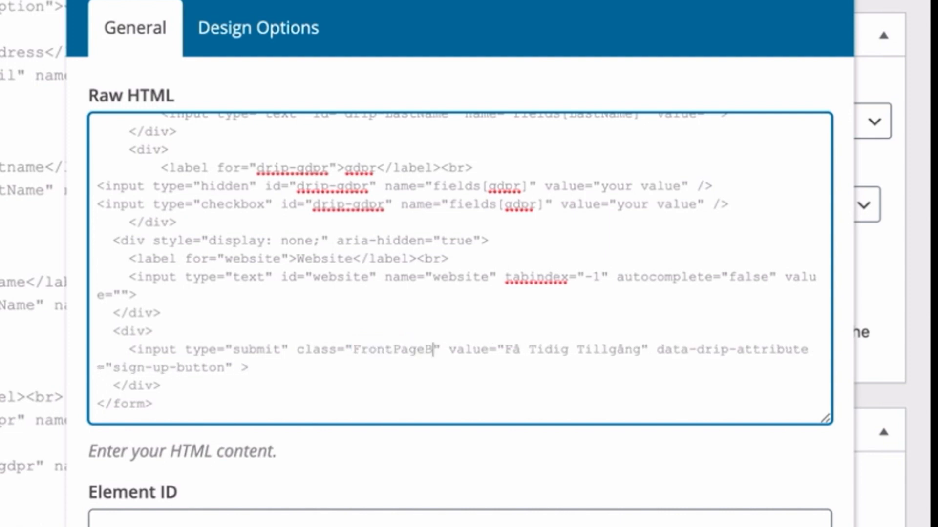
double_click(390, 350)
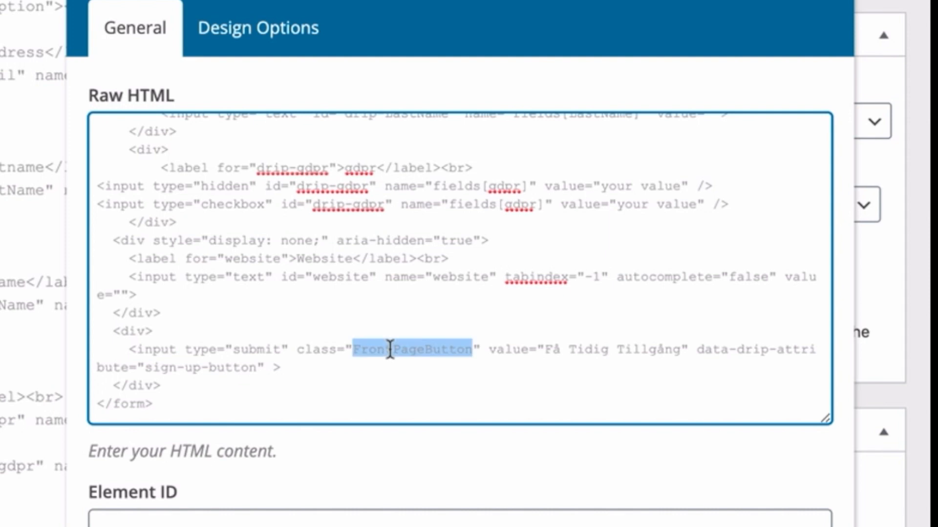
click(640, 440)
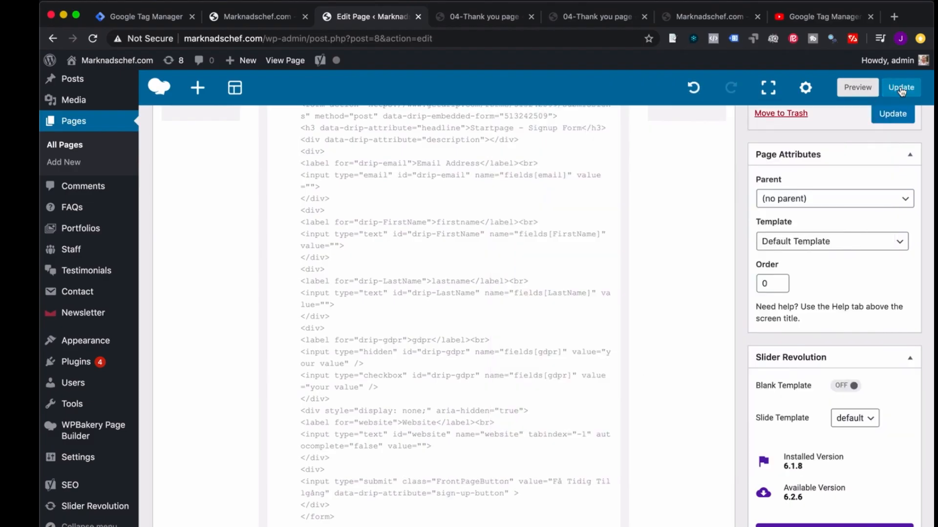
click(901, 88)
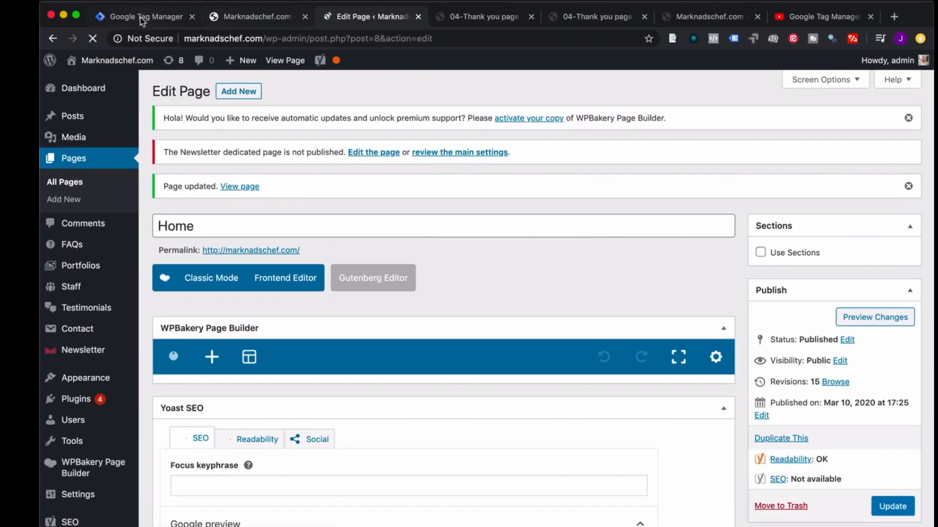
- Refresh the Tag Manager workspace preview again and reload the marknadschef.com start page with the updated button class
click(140, 19)
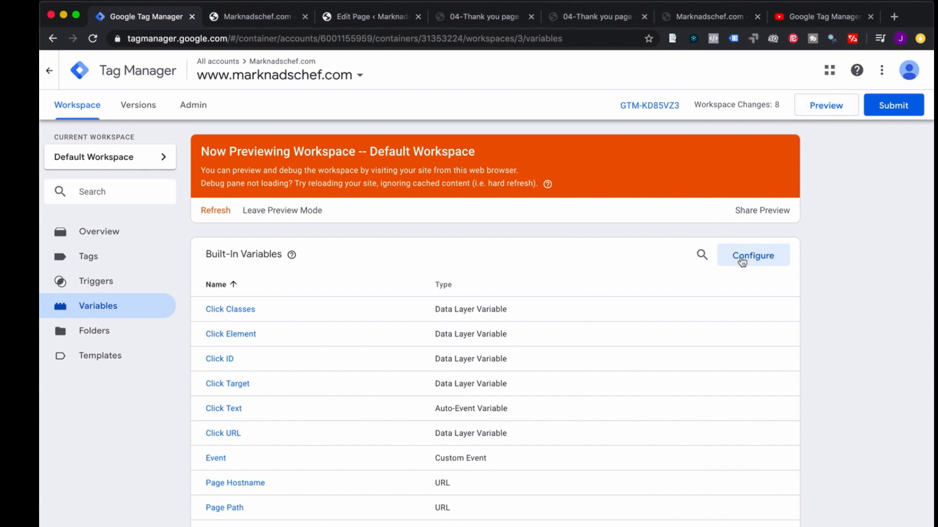
click(215, 210)
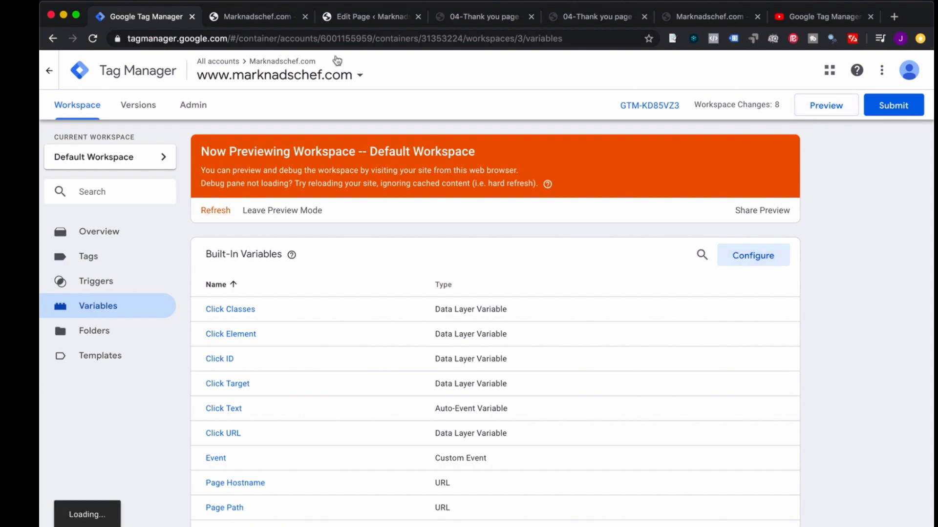
click(255, 20)
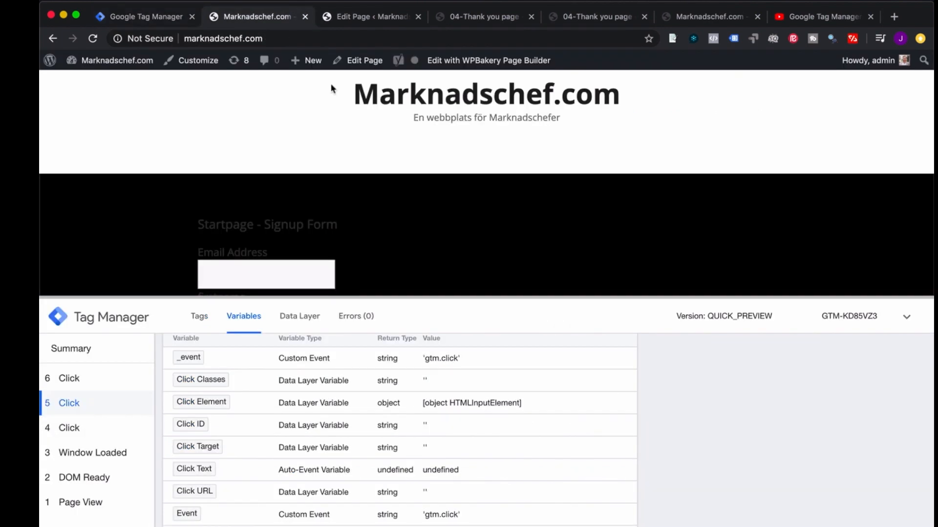
key(super+r)
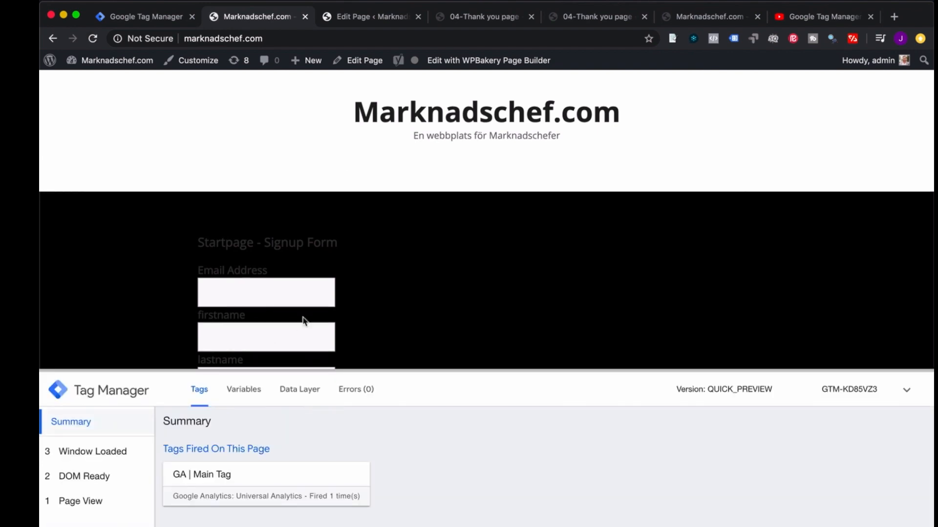
- Activate the start page's signup button and copy the Click Classes value "FrontPageButton" from the click event's variables in the debug pane
drag(337, 371, 342, 450)
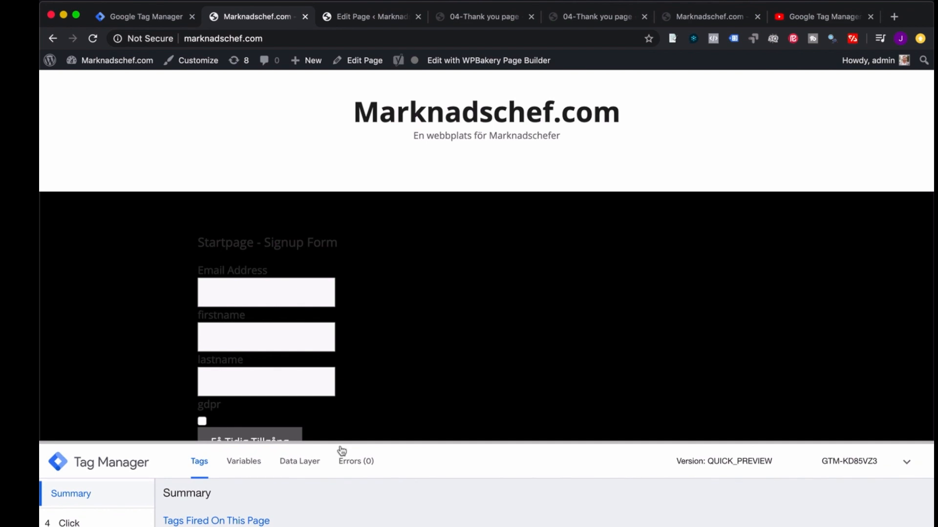
click(268, 434)
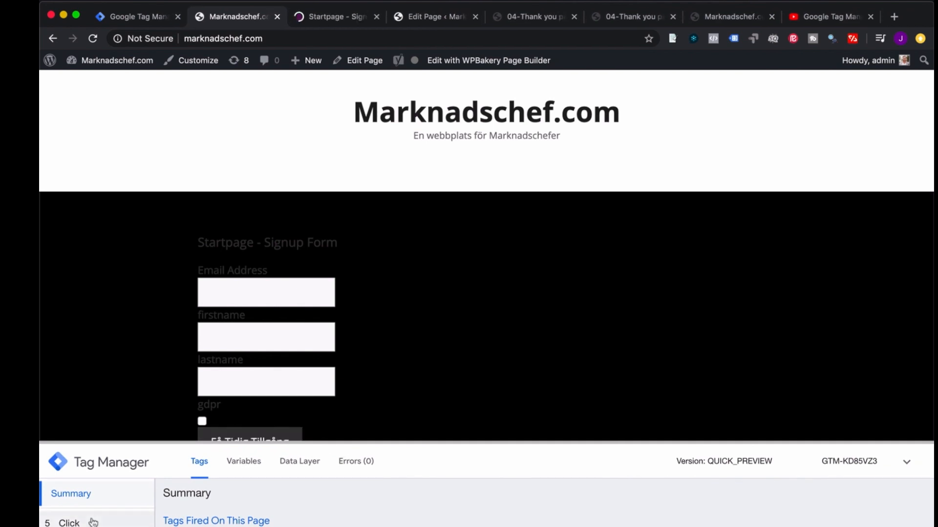
drag(375, 440, 377, 284)
click(243, 293)
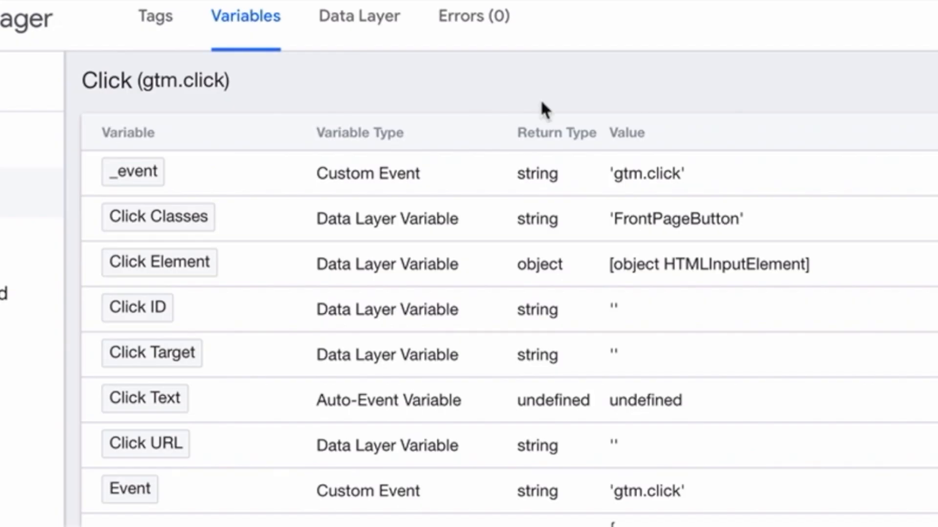
scroll(777, 277, down, 3)
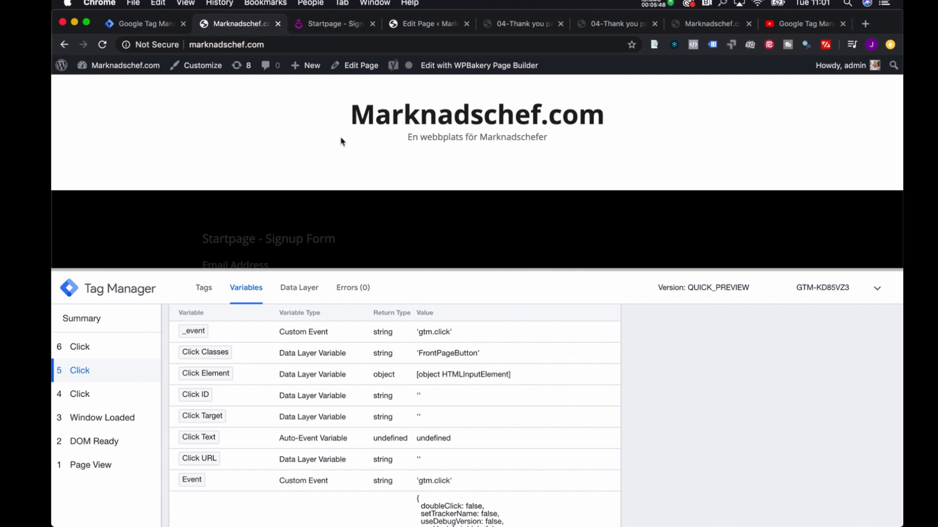
double_click(446, 355)
key(super+c)
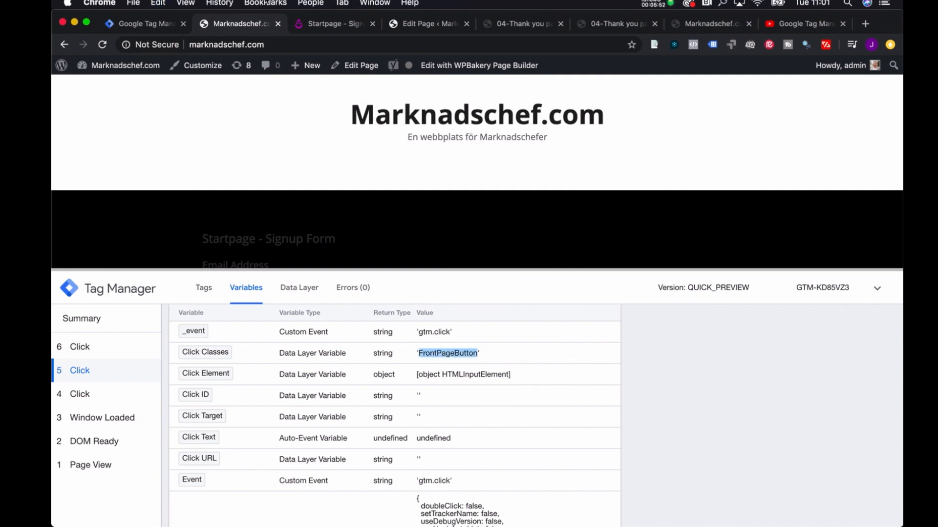
- Open the "GA | BTN CLICKS" trigger in Tag Manager and set it to fire on Some Clicks
click(134, 26)
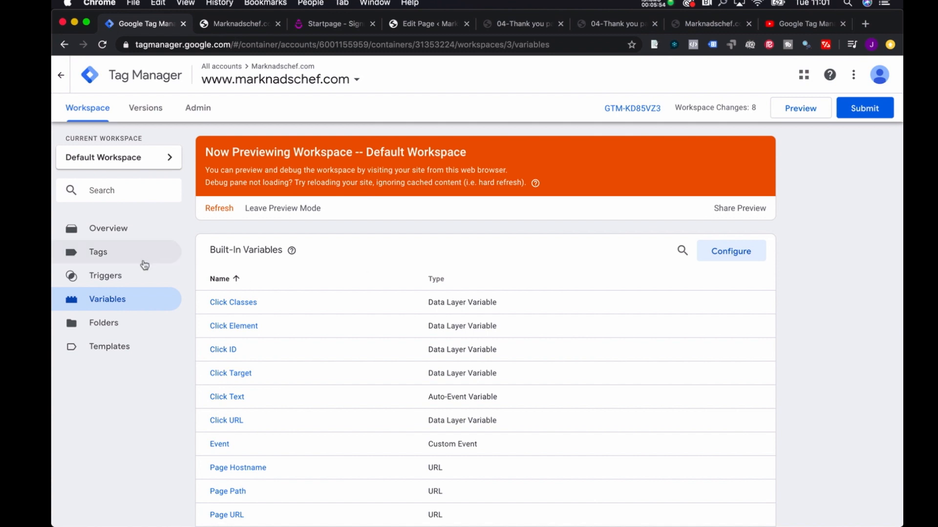
click(131, 281)
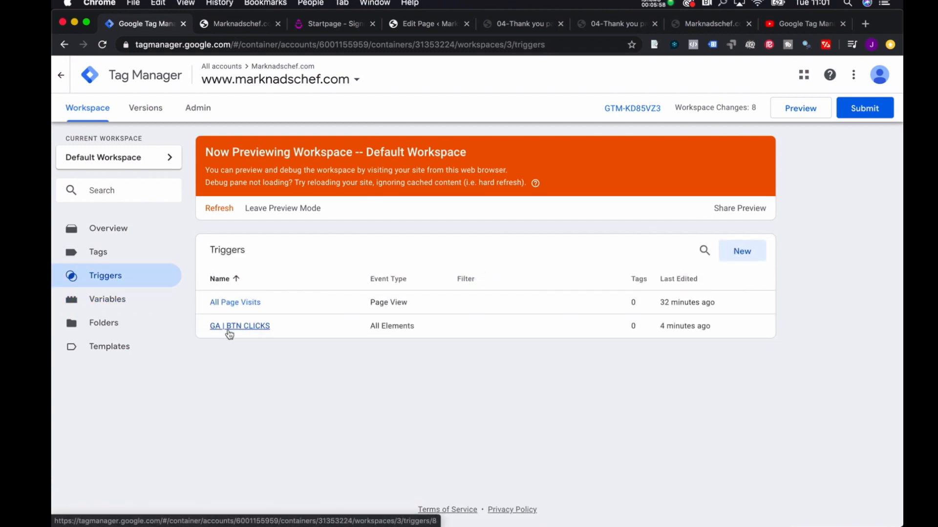
click(257, 329)
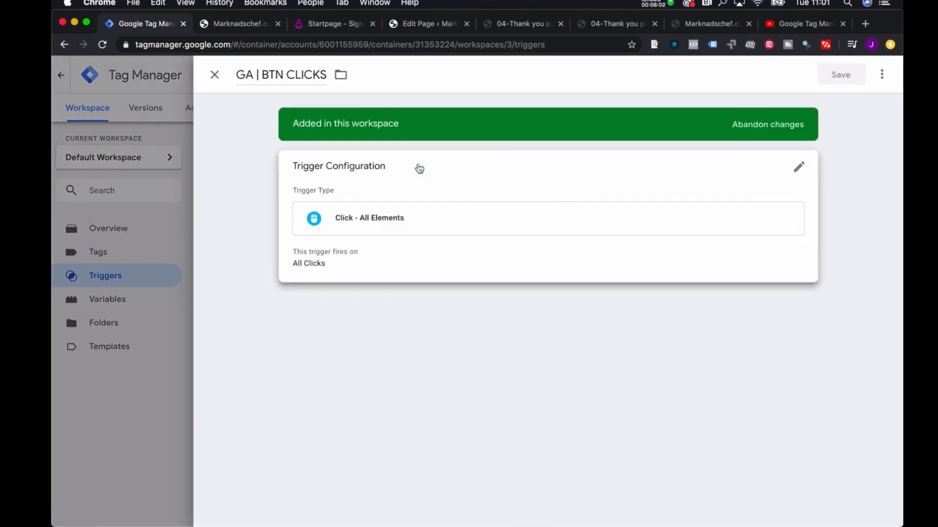
click(394, 224)
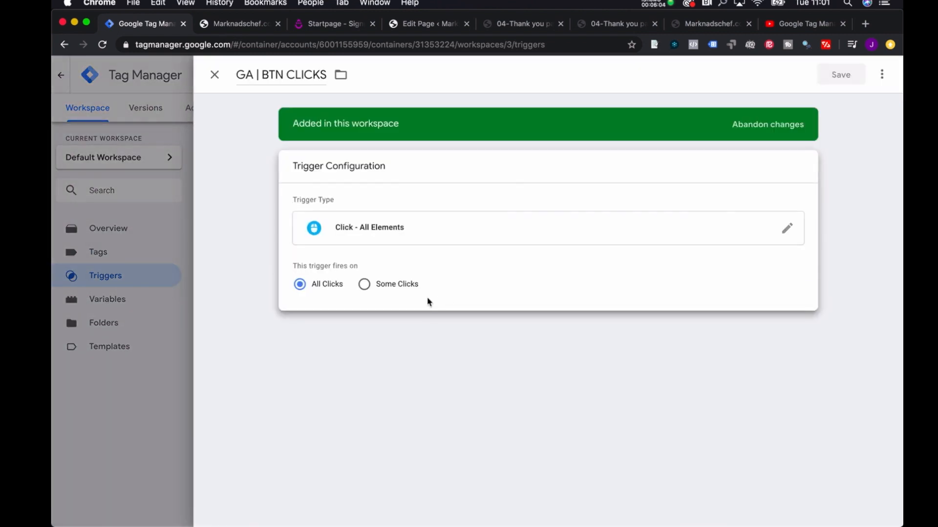
click(388, 284)
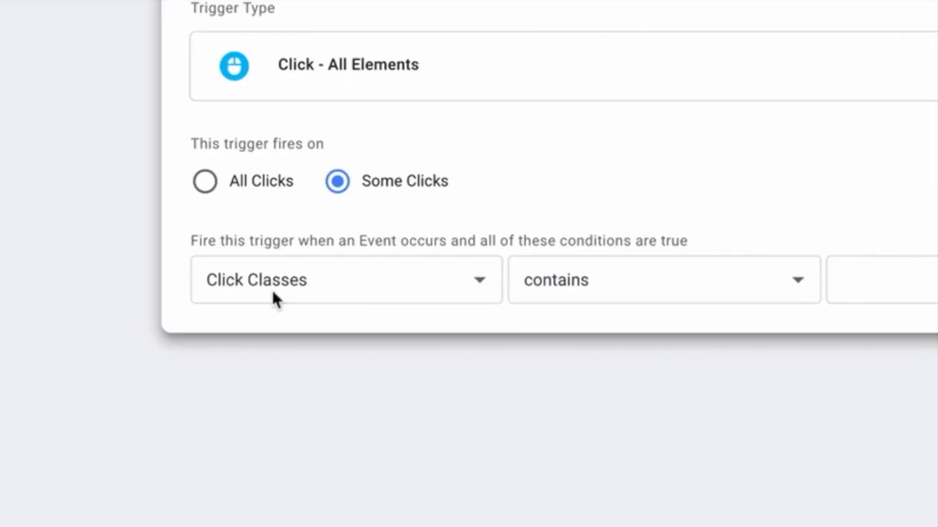
click(254, 281)
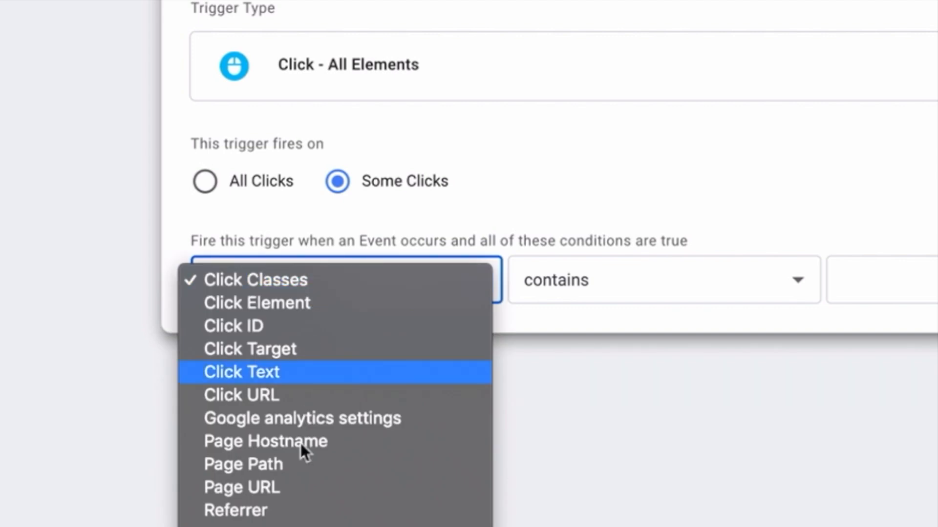
click(482, 114)
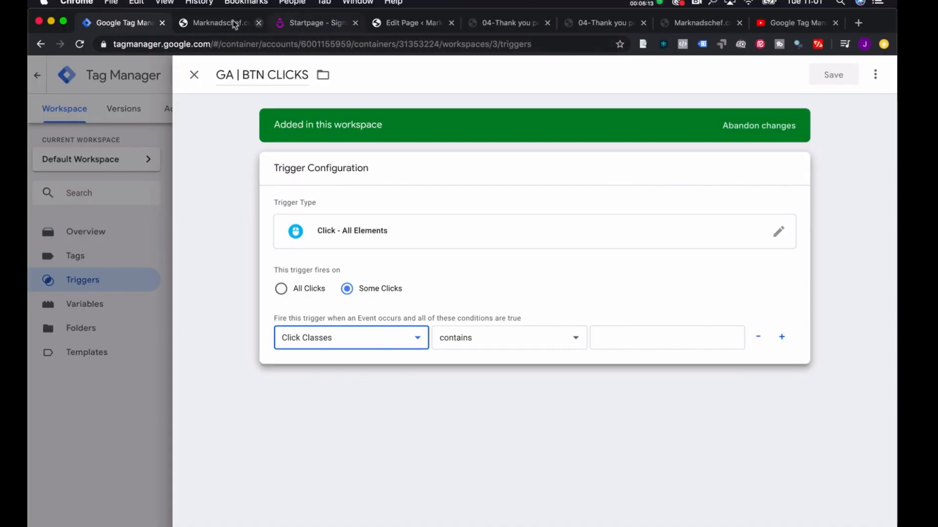
- Review the click event's variables and values in the start page's debug pane as possible trigger conditions
click(229, 23)
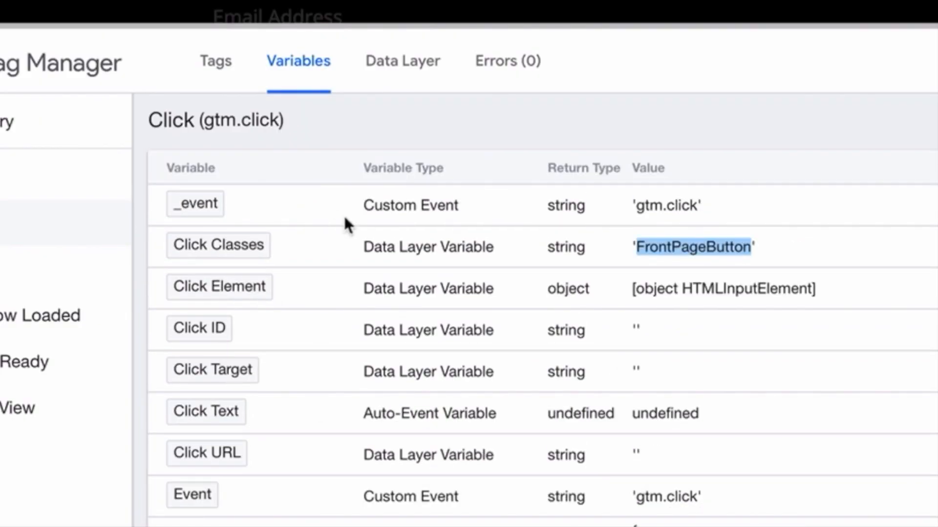
scroll(348, 227, down, 7)
scroll(341, 312, up, 3)
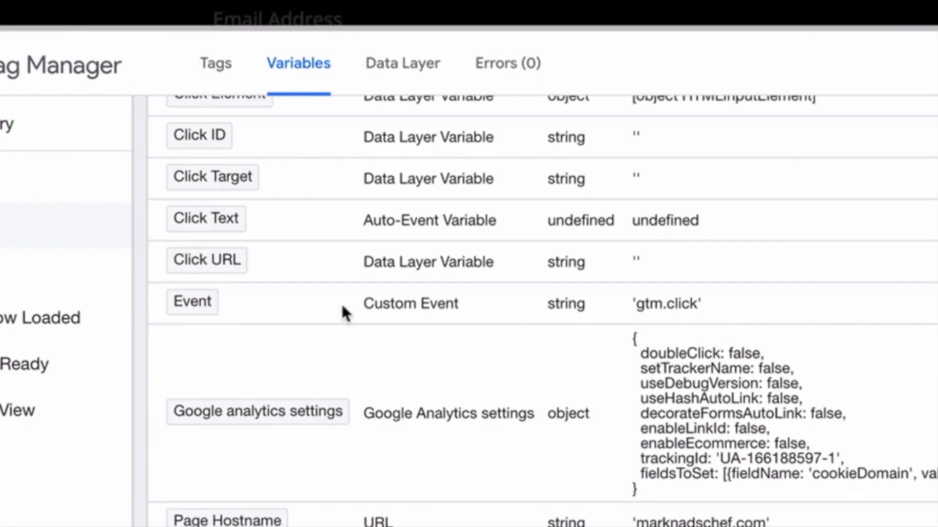
scroll(340, 308, up, 3)
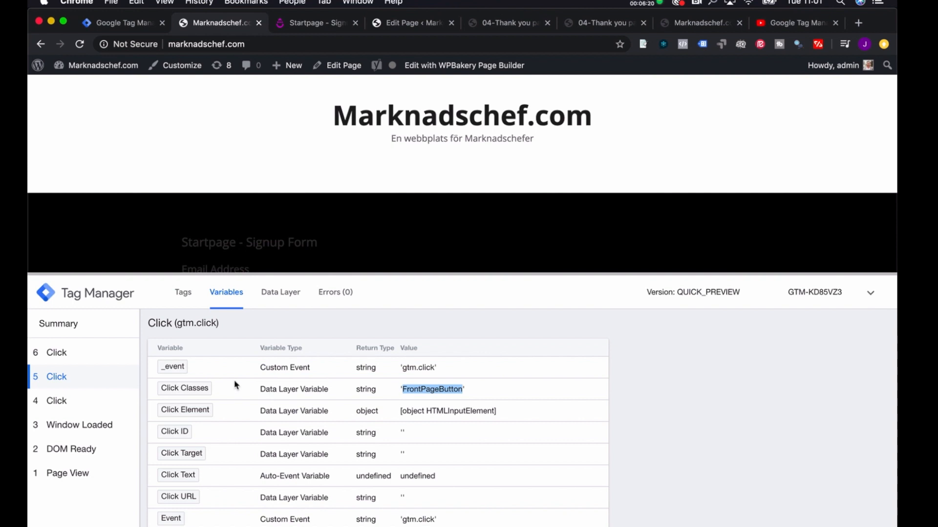
scroll(301, 385, down, 5)
scroll(389, 383, up, 5)
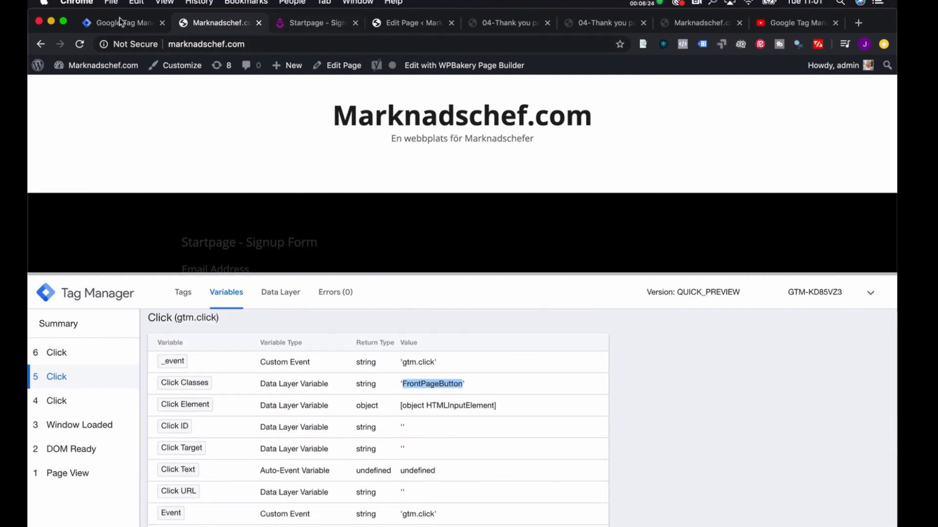
scroll(420, 430, down, 4)
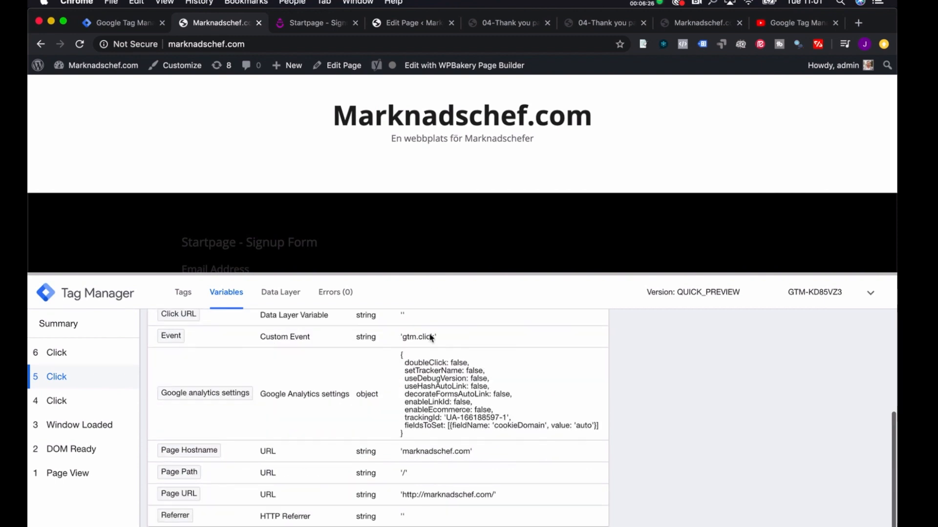
scroll(430, 497, up, 4)
- Set the trigger condition to Click Classes contains "FrontPageButton" and save the trigger
click(122, 23)
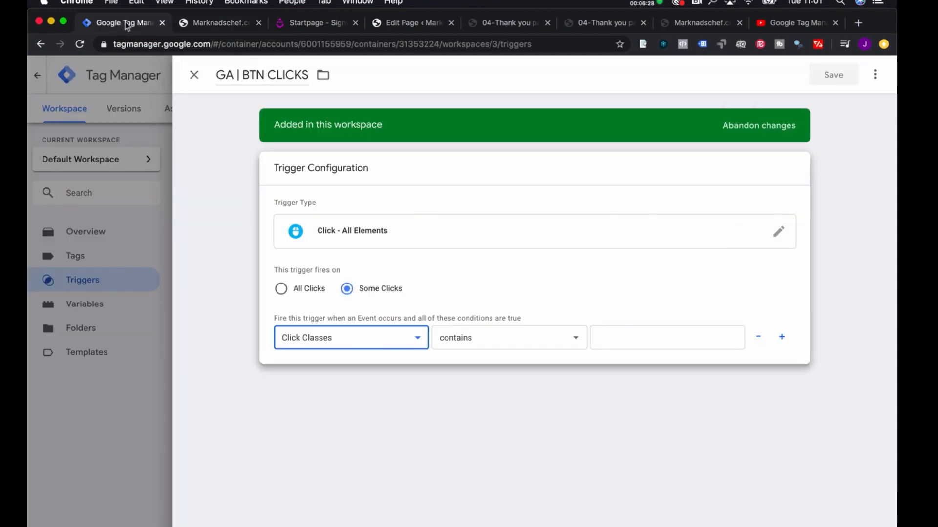
click(371, 345)
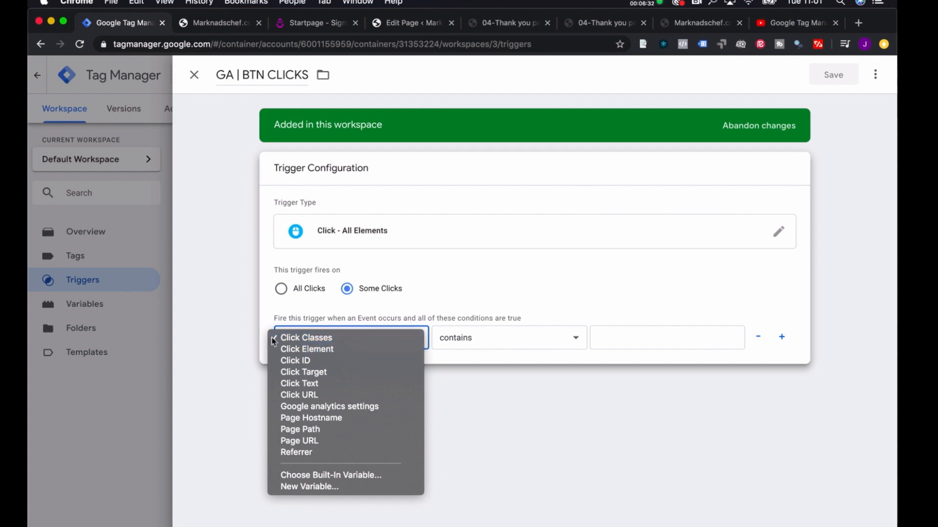
click(362, 338)
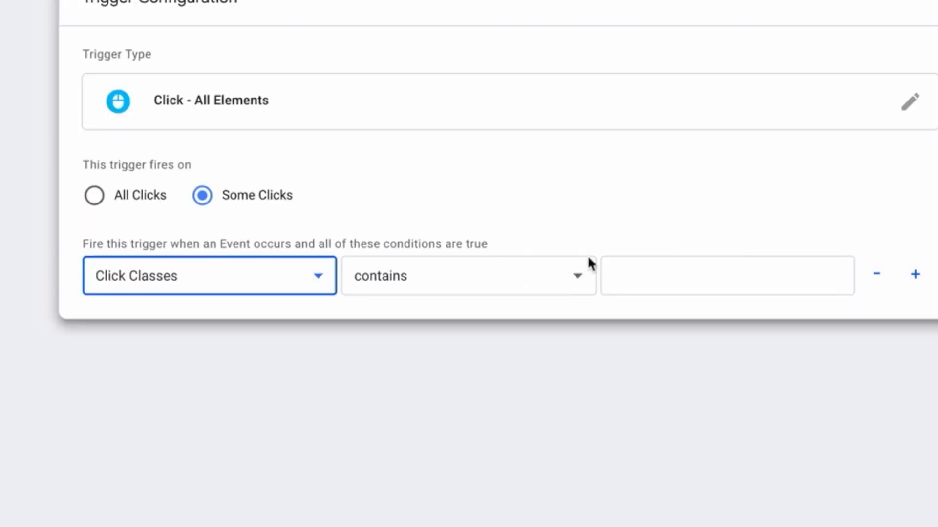
click(640, 270)
key(super+v)
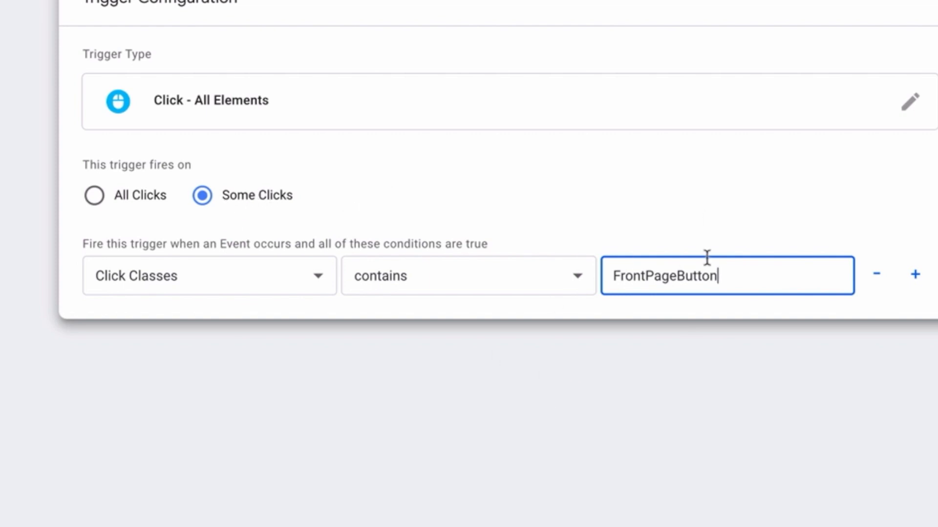
click(833, 80)
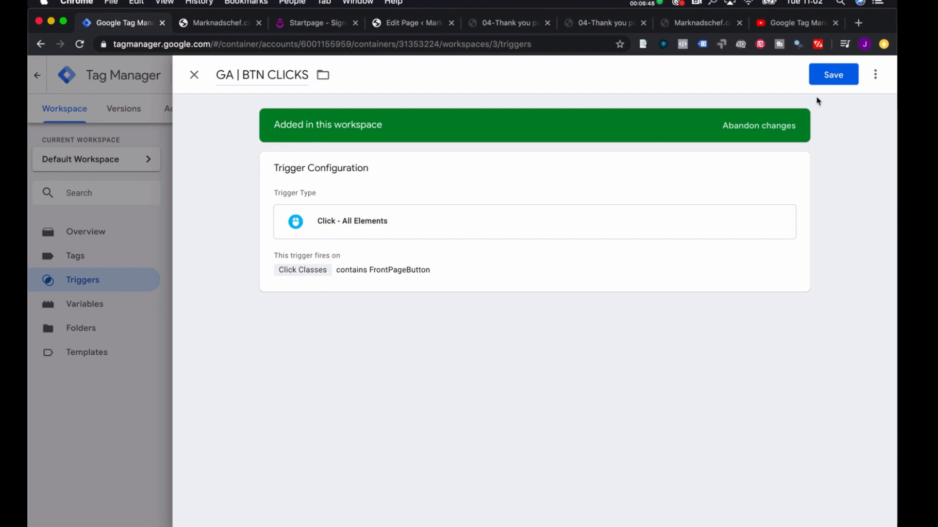
click(830, 77)
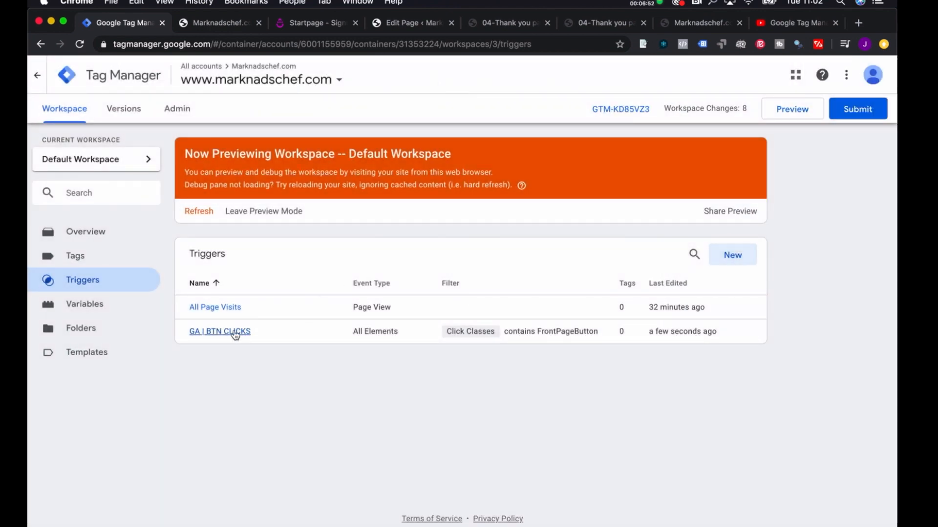
- Rename the "GA | BTN CLICKS" trigger as "GA | BTN FORM FRONT PAGE" and save it
click(235, 331)
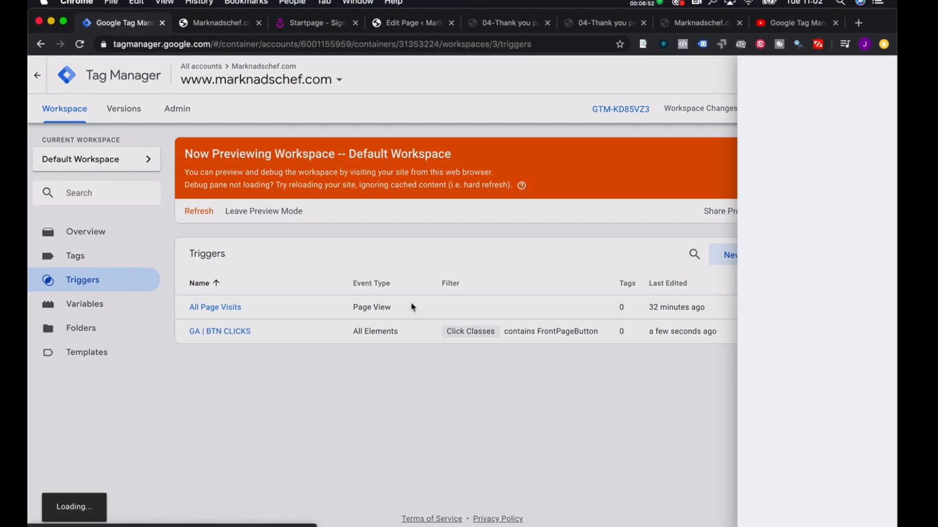
click(267, 75)
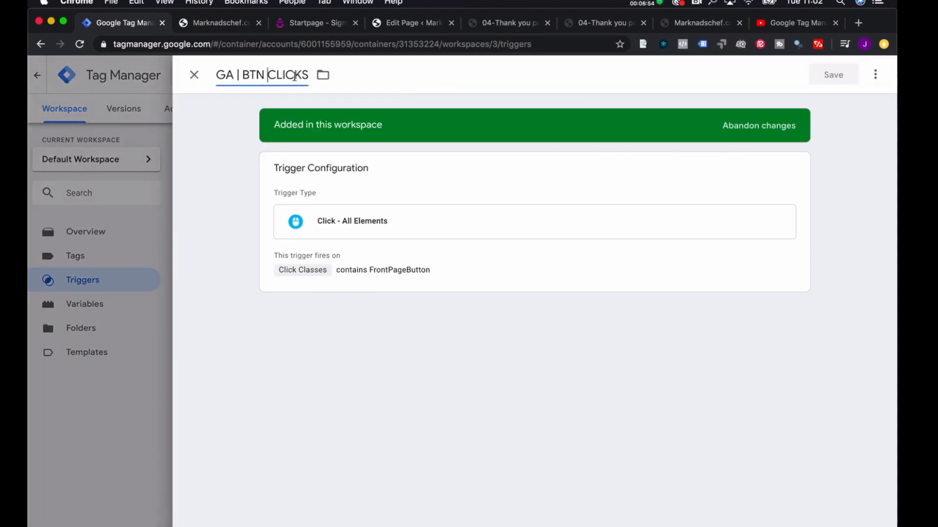
key(BackSpace)
key(BackSpace)
key(BackSpace)
key(BackSpace)
key(BackSpace)
key(BackSpace)
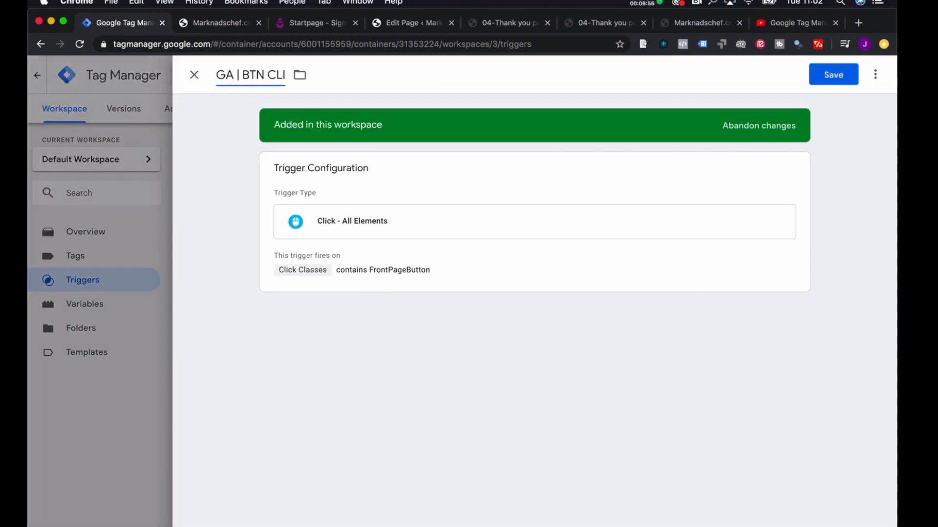
text(FORM F)
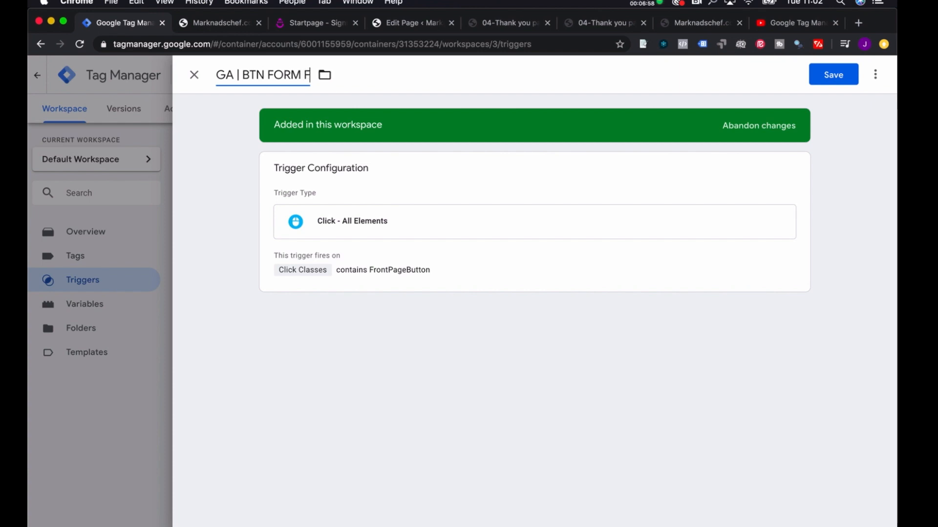
text(RONT PAGE)
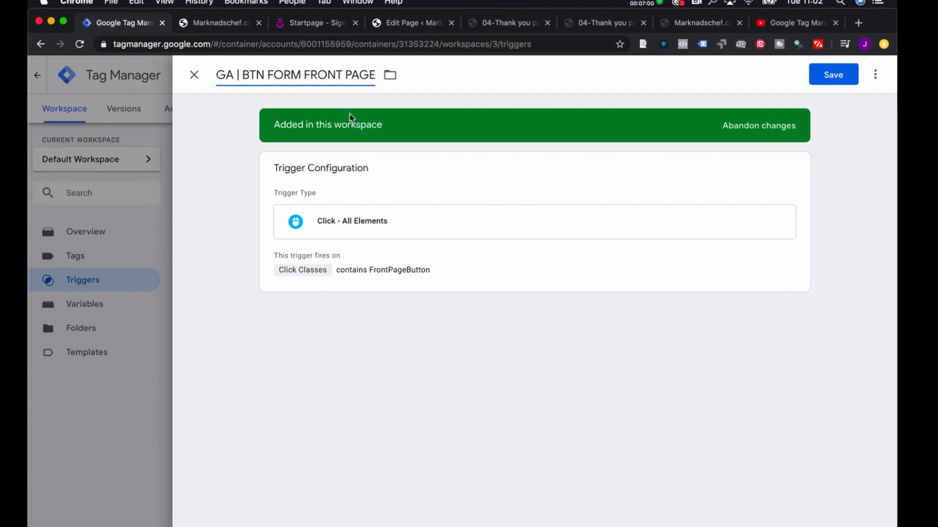
click(237, 182)
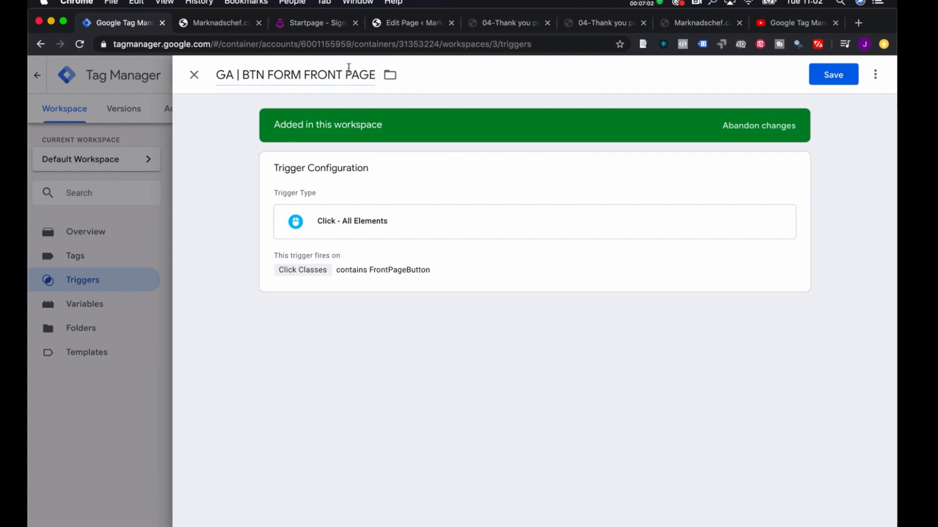
click(832, 75)
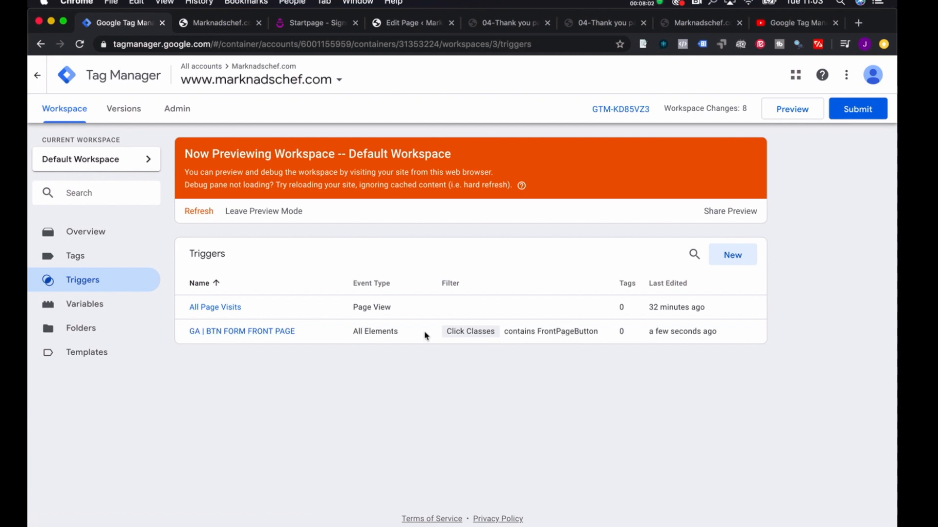
- Create a new tag and assign "GA | BTN FORM FRONT PAGE" as its firing trigger
click(106, 263)
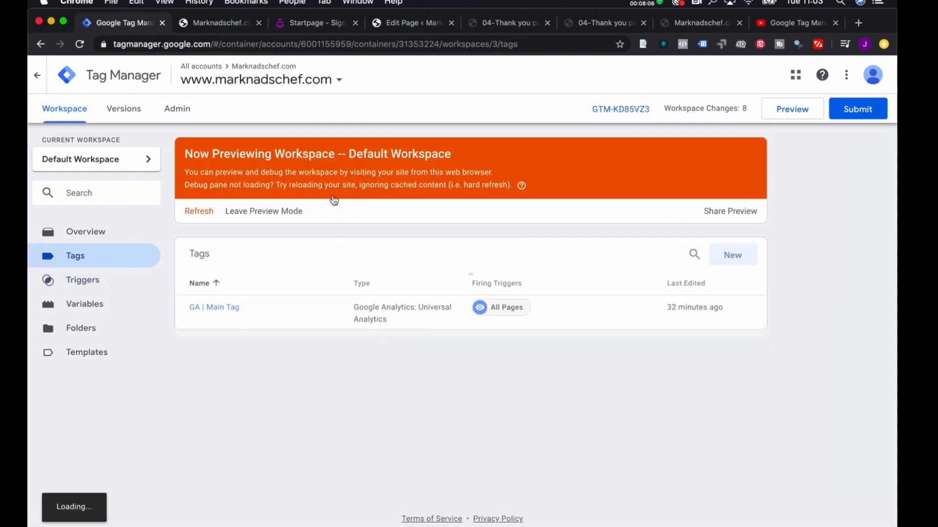
click(730, 252)
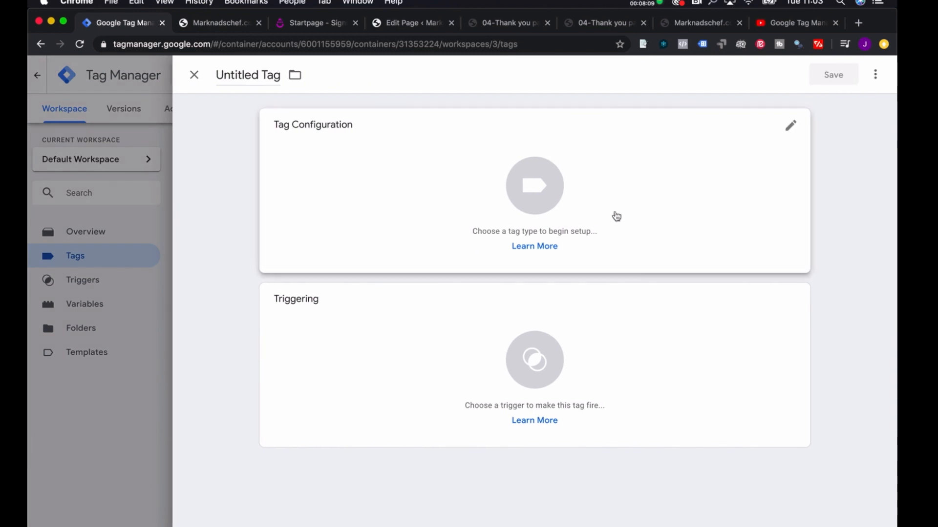
click(531, 357)
click(340, 181)
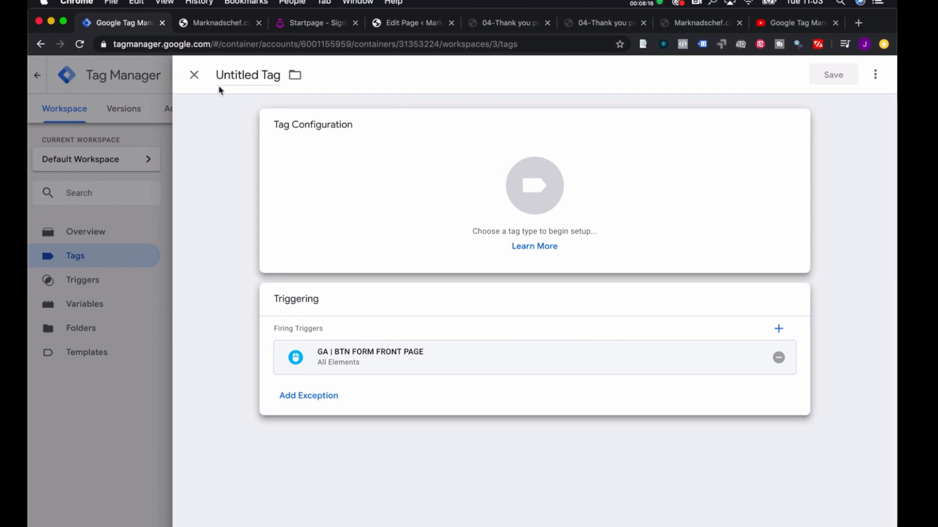
- Name the new tag "GA | BTN FORM FRONT PAGE"
click(238, 76)
text(BTN)
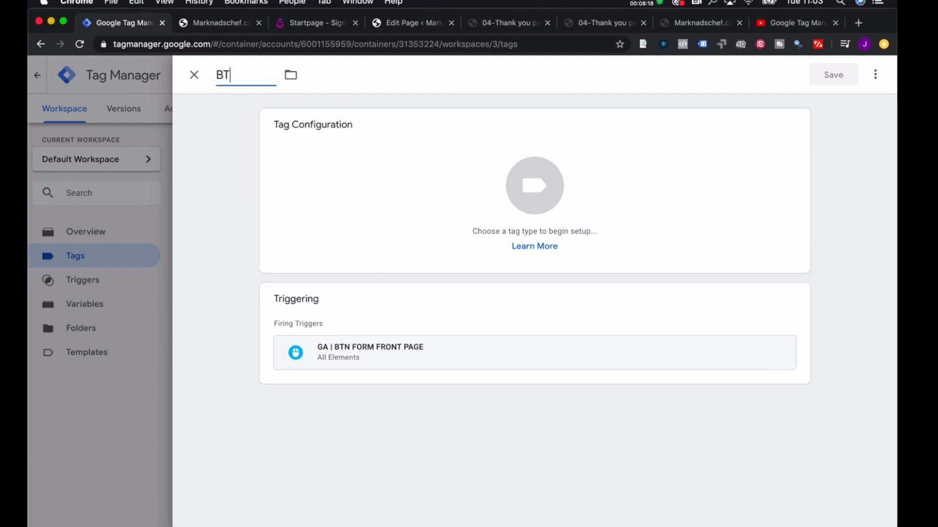
key(BackSpace)
text(GA | BTN FRONT PG)
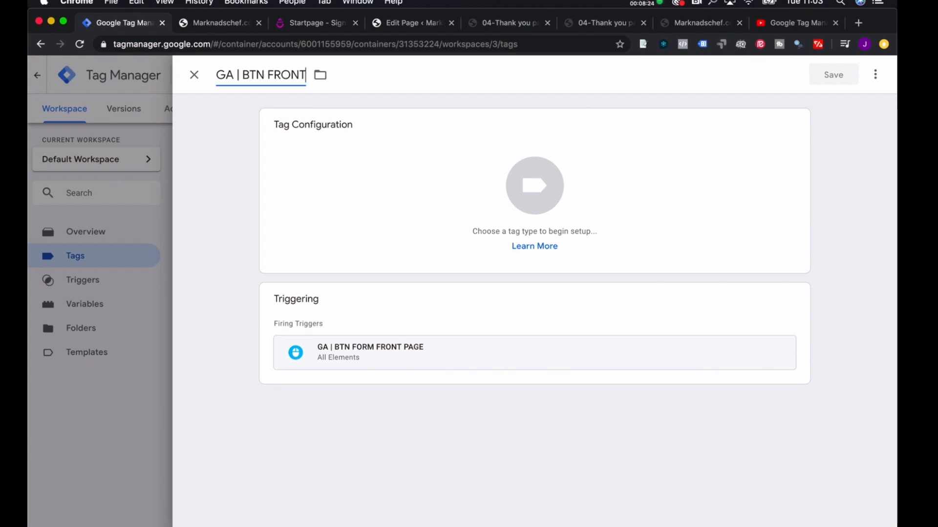
key(BackSpace)
key(BackSpace)
key(BackSpace)
key(BackSpace)
key(BackSpace)
key(BackSpace)
key(BackSpace)
key(BackSpace)
text(FORM FRONT PAGE)
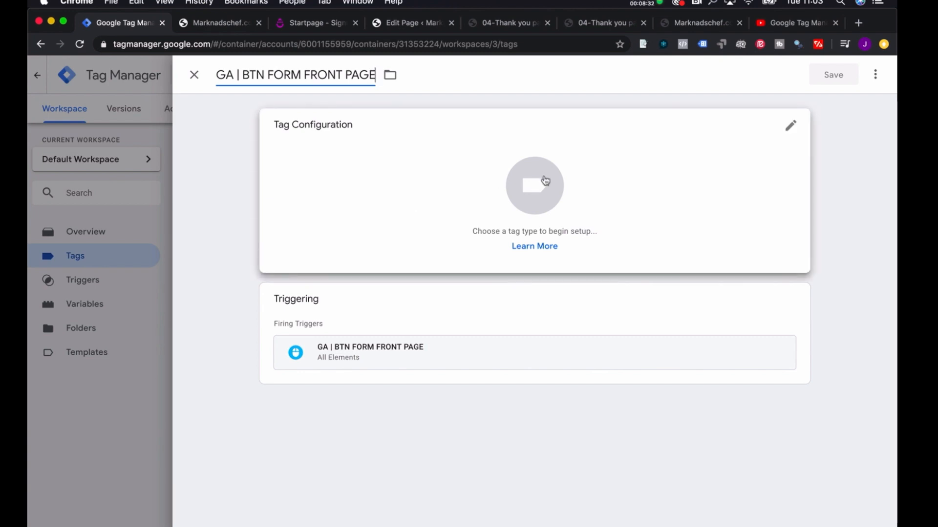
- Set the tag type to Google Analytics: Universal Analytics and its track type to Event
click(545, 182)
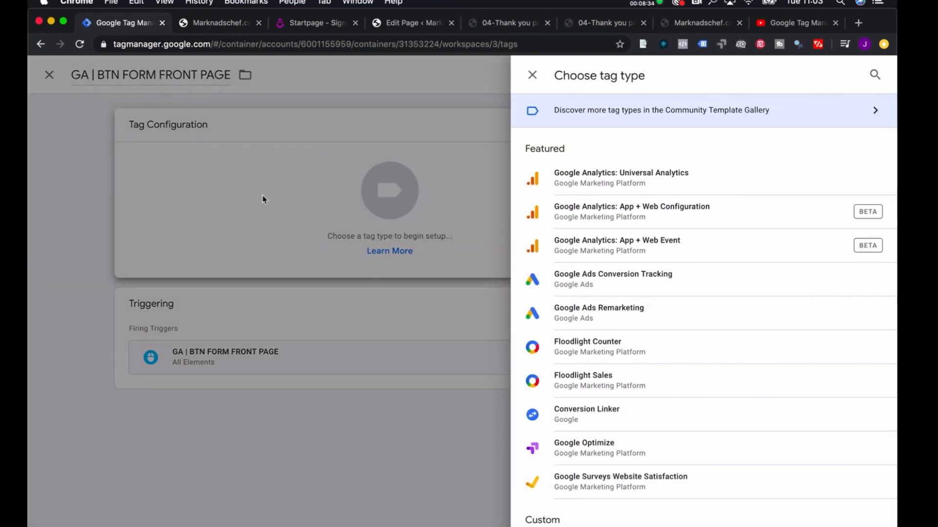
click(655, 182)
click(353, 252)
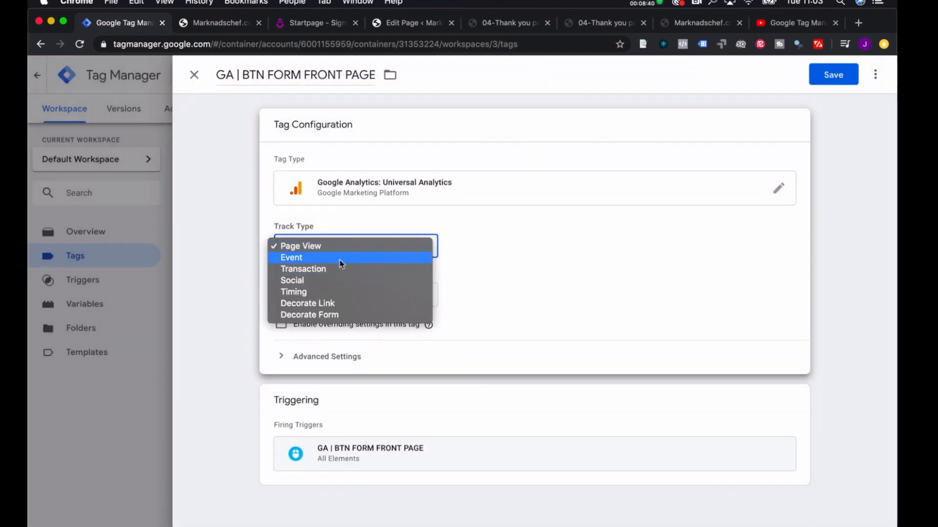
click(340, 257)
scroll(501, 285, down, 2)
scroll(501, 285, down, 2)
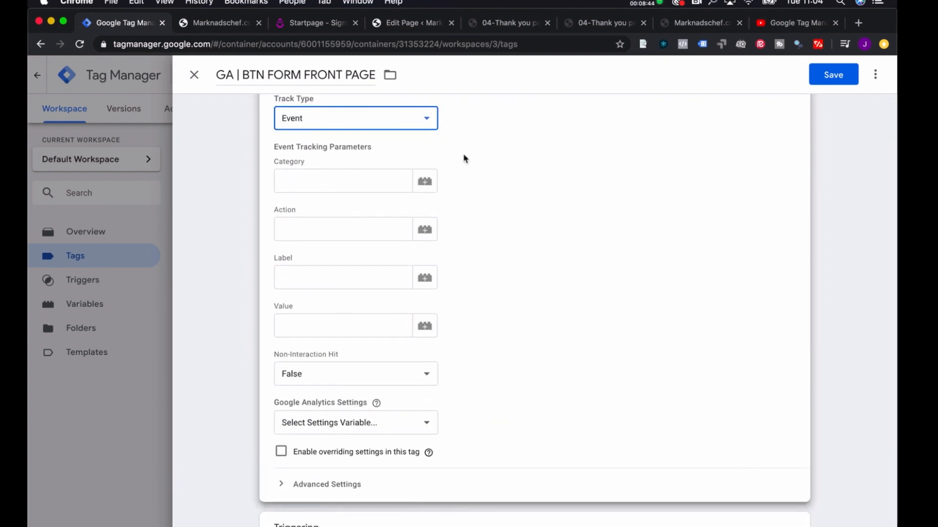
scroll(464, 158, up, 1)
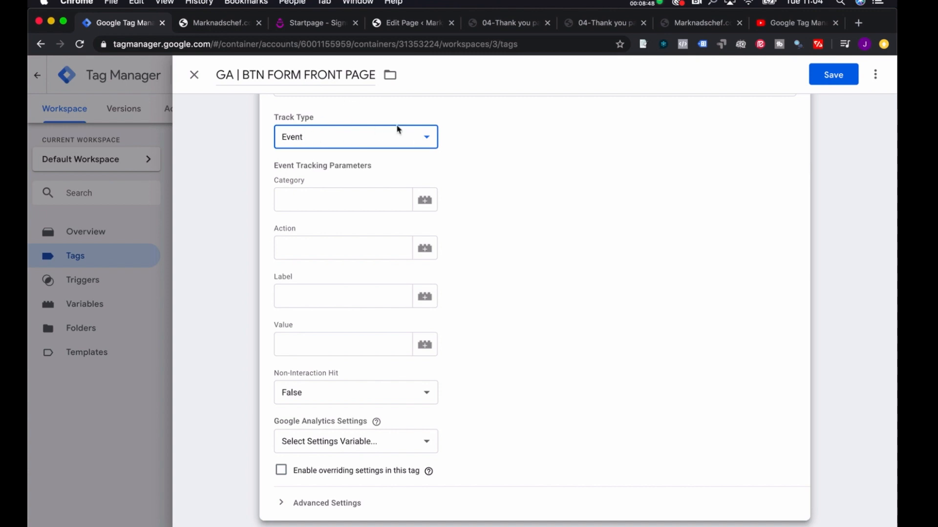
- Set the event's category to "BtnClick" and its action to "FormSubmit"
click(315, 195)
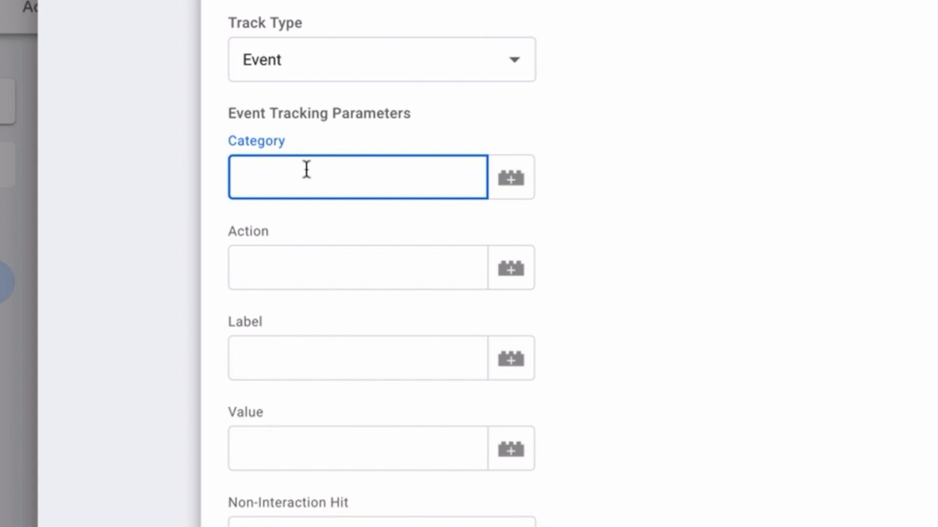
text(BtnClic)
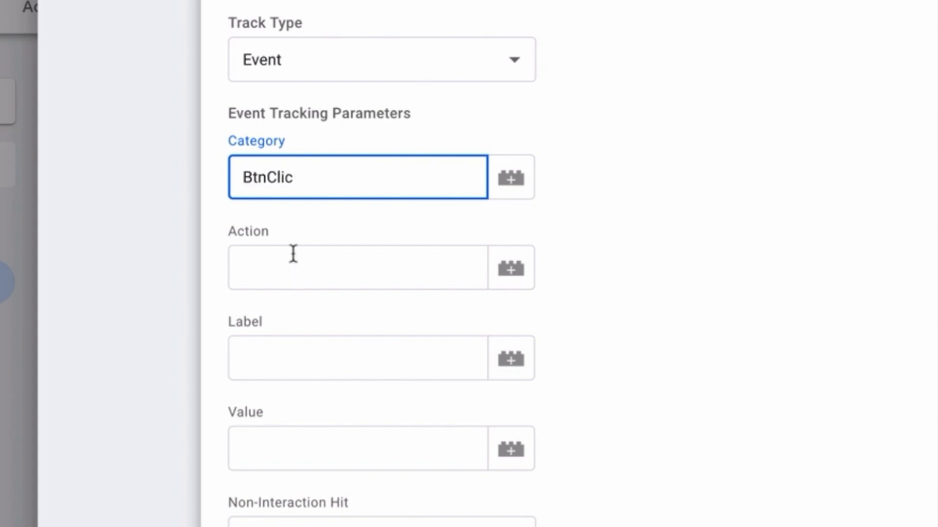
text(k)
click(271, 264)
text(Fo)
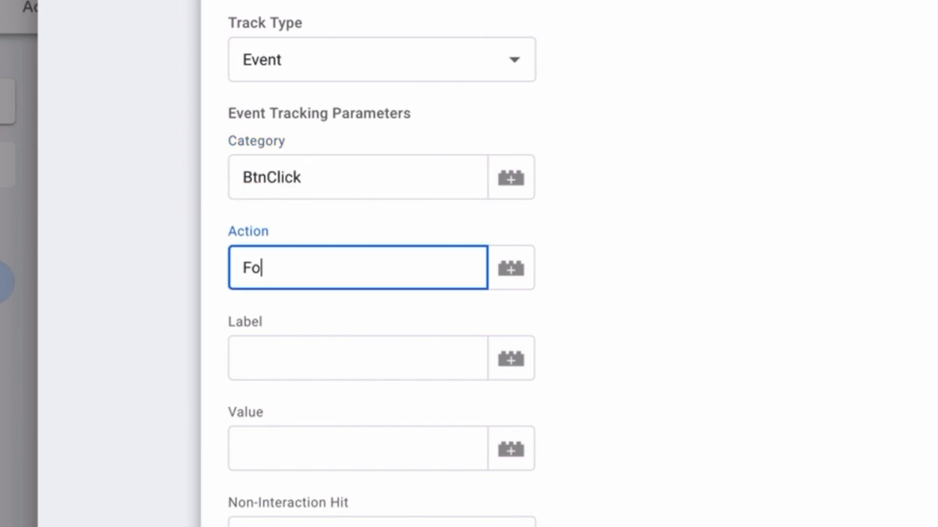
text(rmSubmit)
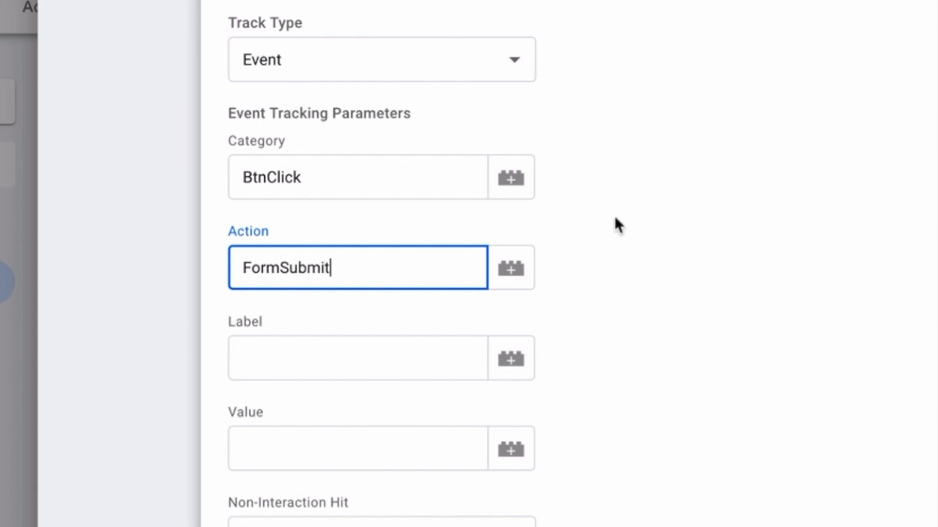
- Fill the event's label with the Click URL variable
scroll(720, 244, down, 3)
click(381, 286)
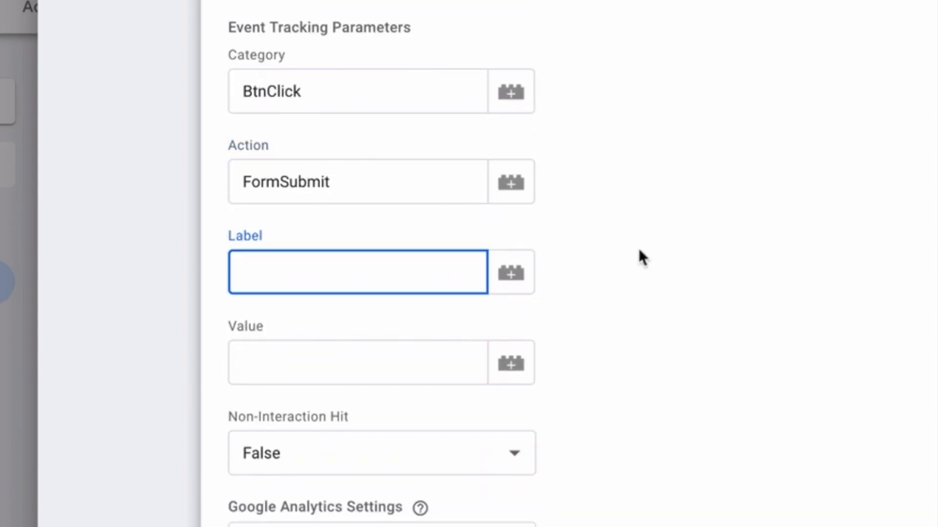
text(Front)
key(BackSpace)
key(BackSpace)
key(BackSpace)
key(BackSpace)
key(BackSpace)
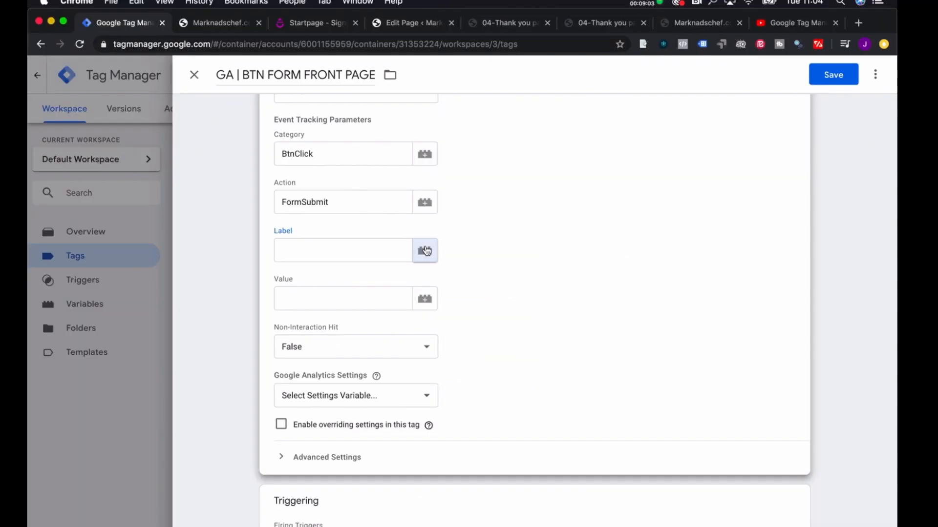
click(511, 273)
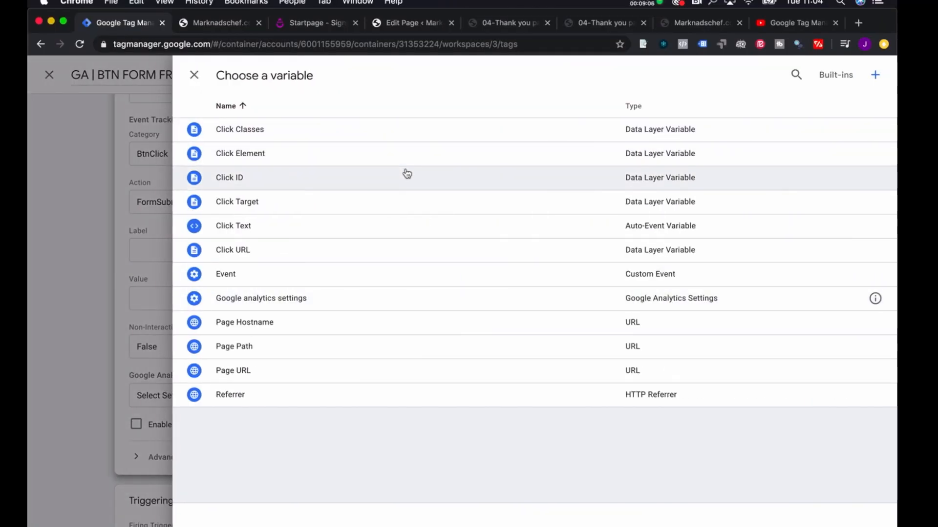
click(402, 249)
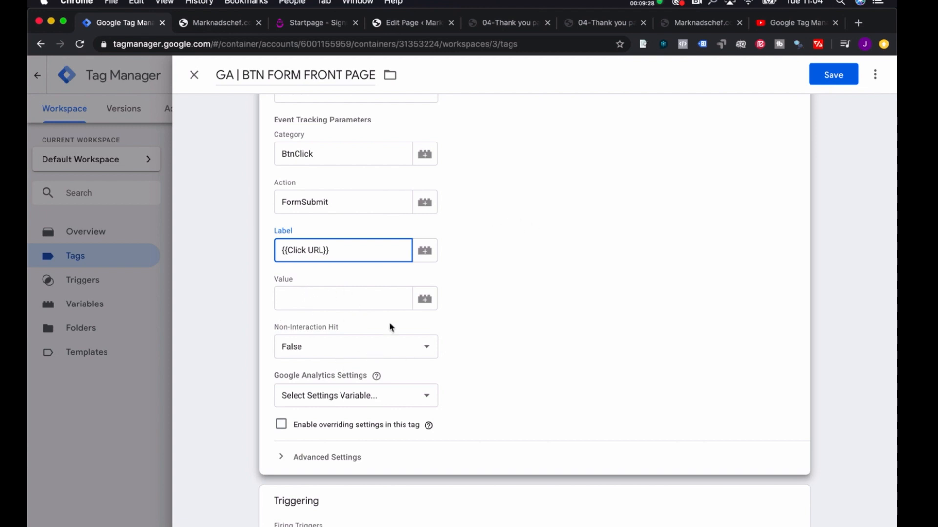
- Assign the {{Google analytics settings}} variable to the tag and save it
click(376, 395)
click(377, 407)
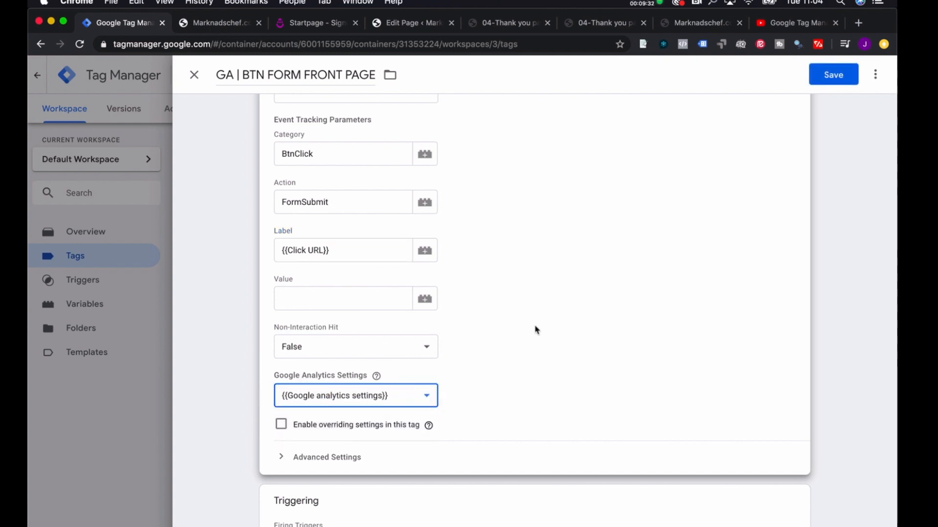
scroll(640, 266, up, 2)
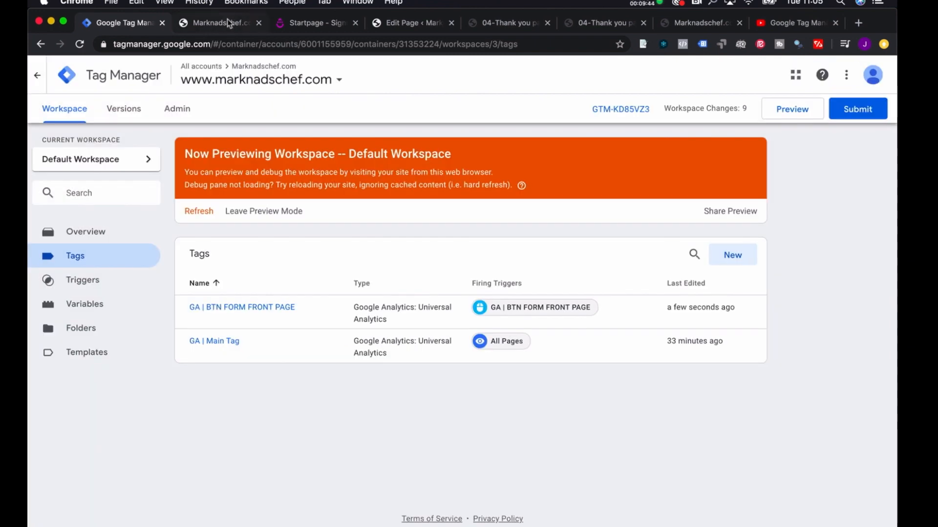
- Reload the marknadschef.com preview and test clicks on empty page areas, checking the debug pane's fired and unfired tags
click(227, 22)
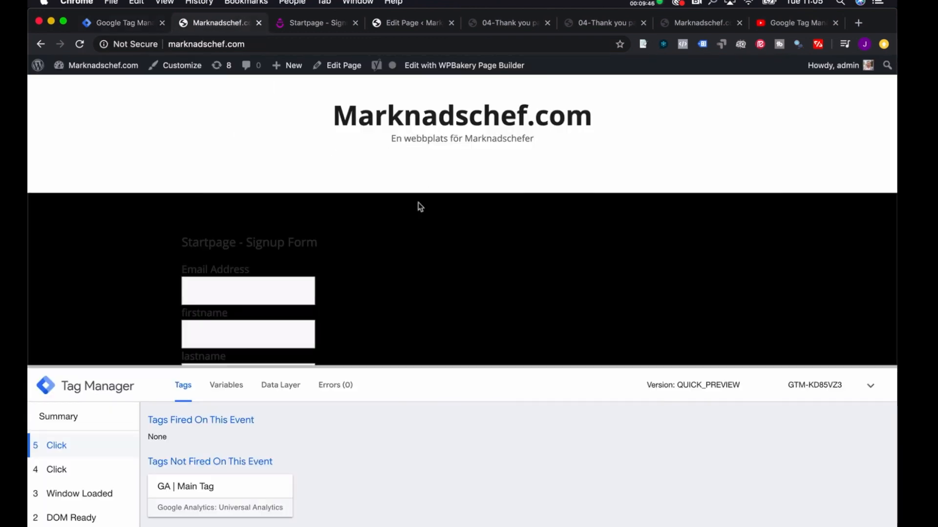
key(super+r)
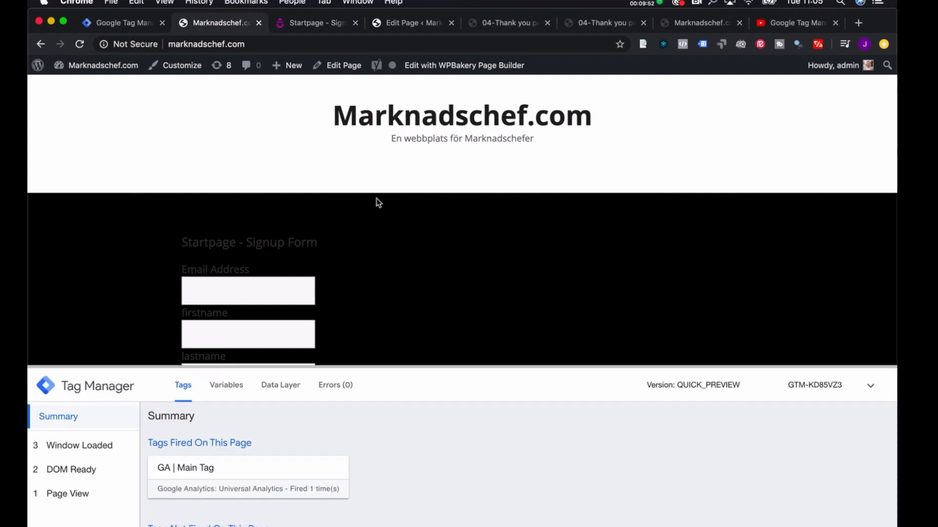
click(369, 212)
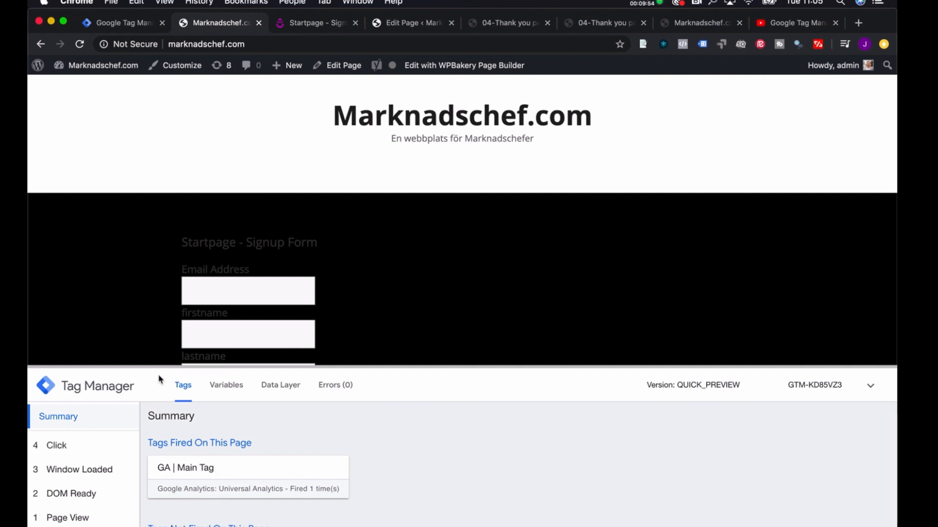
scroll(259, 464, down, 2)
scroll(259, 464, up, 2)
scroll(261, 465, down, 2)
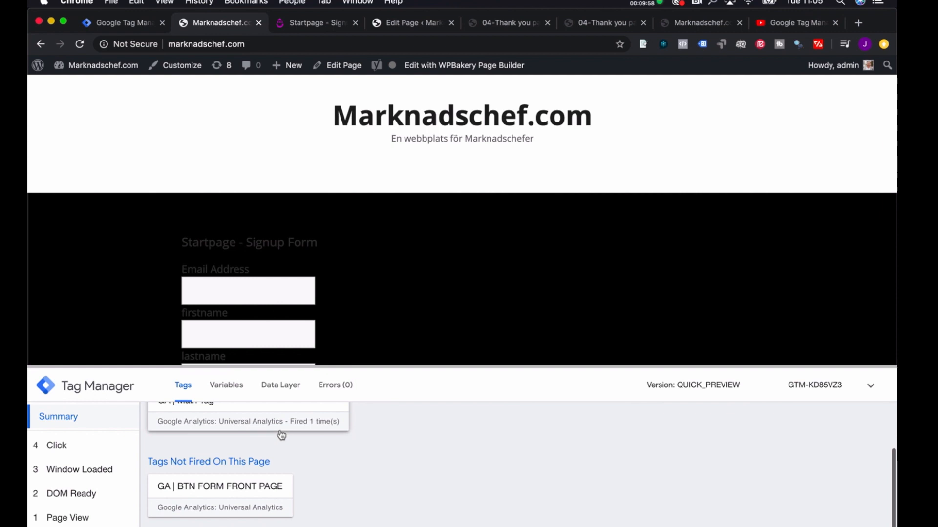
scroll(371, 433, up, 2)
click(536, 276)
scroll(536, 274, down, 1)
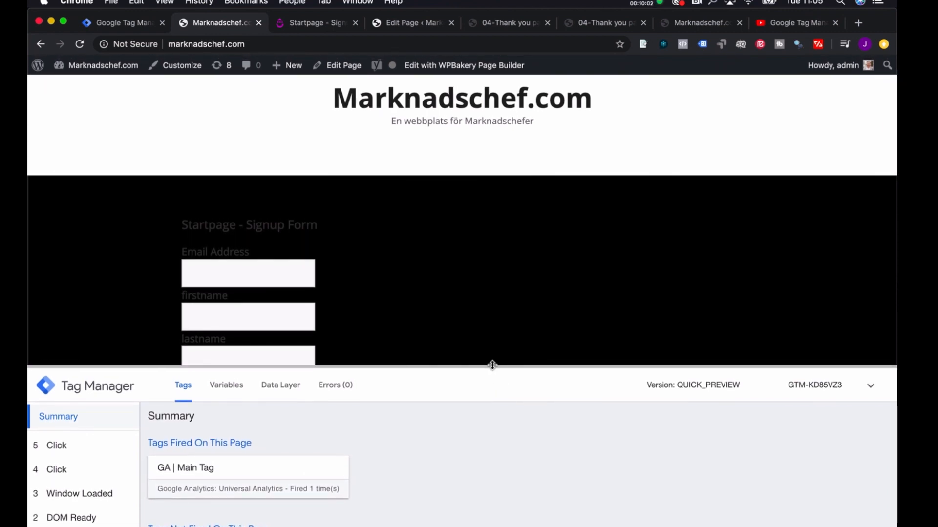
- Test the signup button while checking the fired tags in the debug pane, and close the resulting signup form tabs
drag(492, 366, 492, 417)
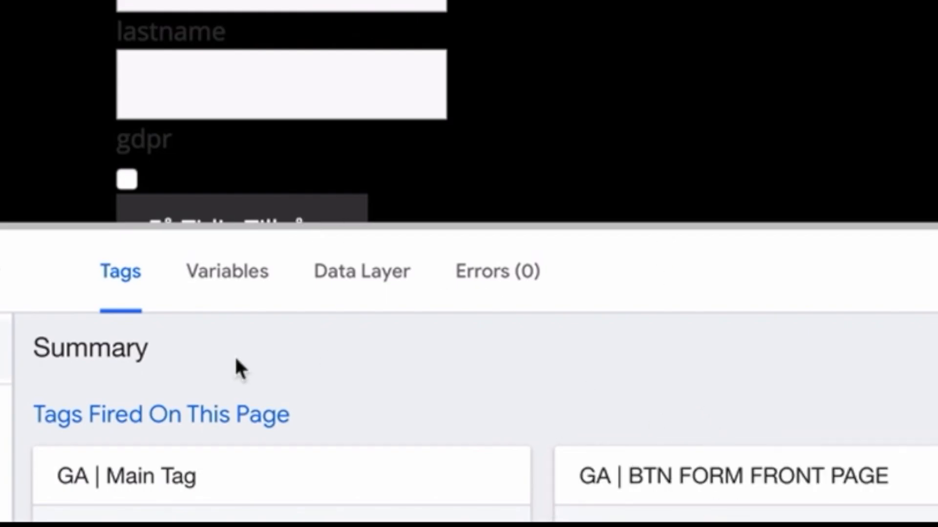
drag(598, 226, 377, 267)
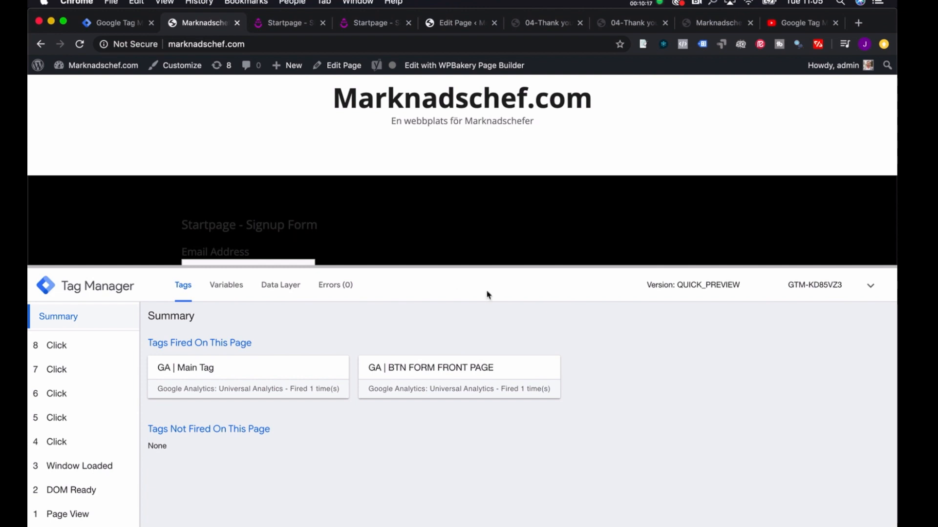
click(292, 22)
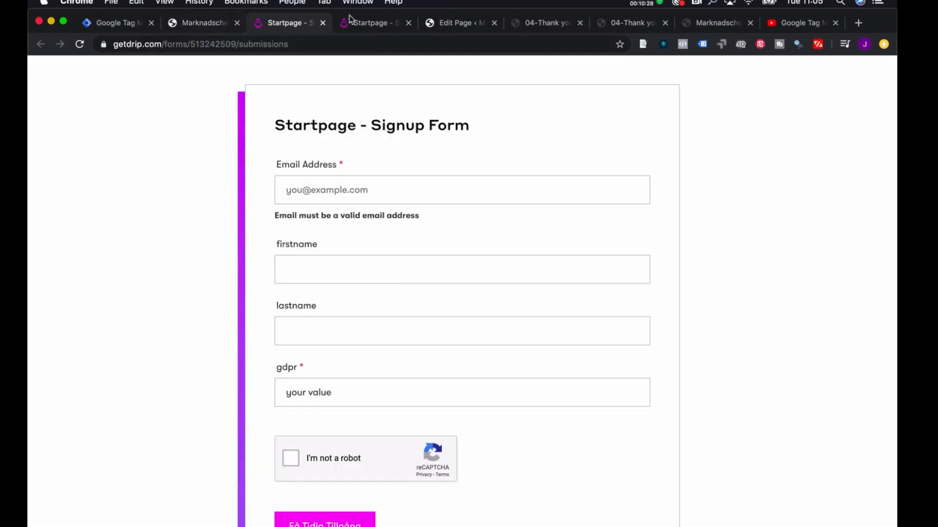
click(323, 22)
click(322, 22)
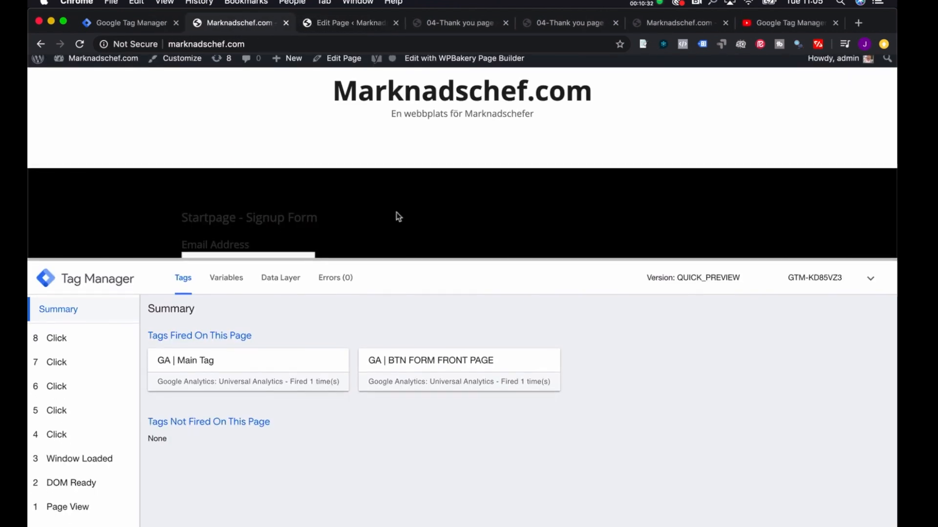
- Shrink the debug pane to reach the form's gdpr checkbox, toggle it, and enlarge the pane to recheck the fired tags
drag(401, 260, 400, 429)
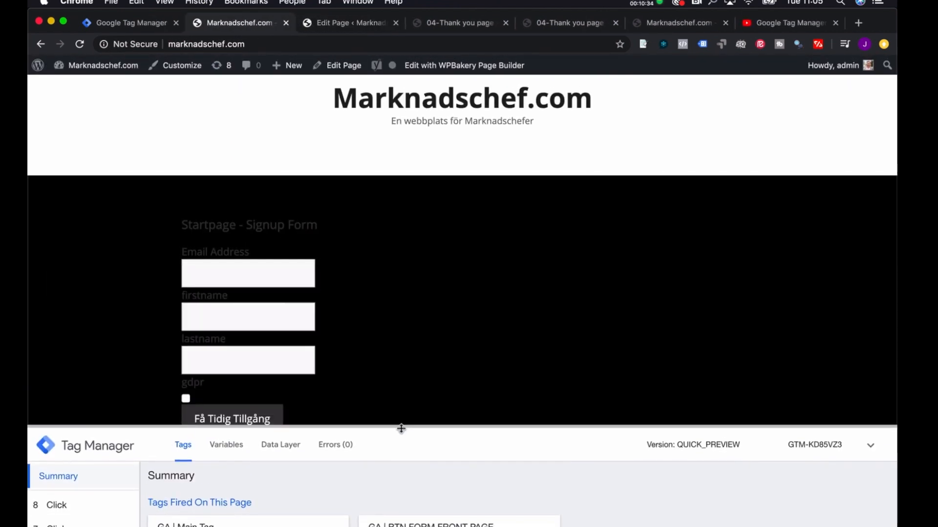
click(187, 397)
drag(344, 425, 368, 228)
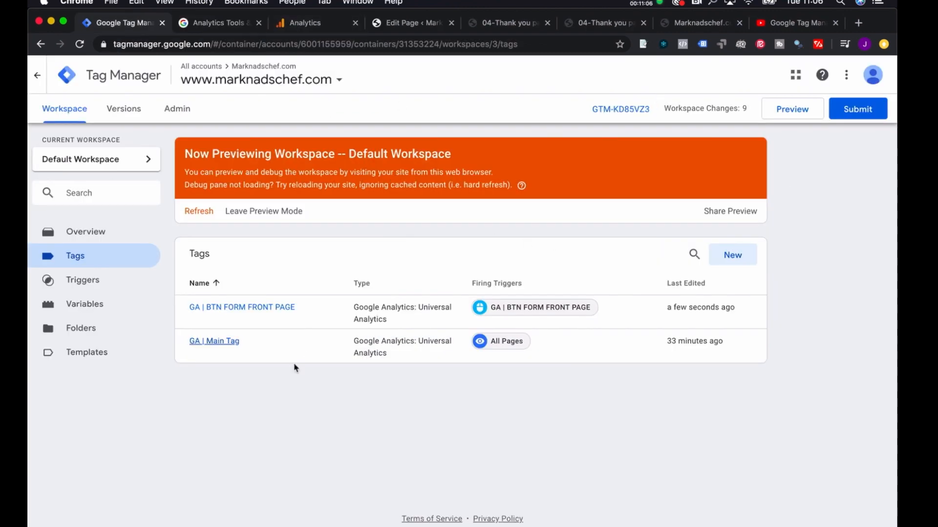
- Publish the Tag Manager workspace changes as a version named "BTN TRACKING FRONT PAGE"
click(857, 109)
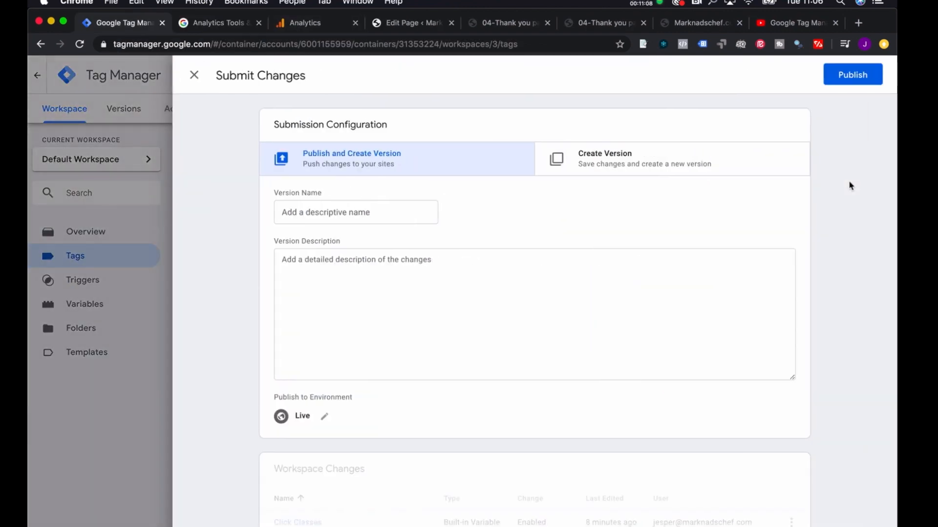
click(405, 211)
text(BRT)
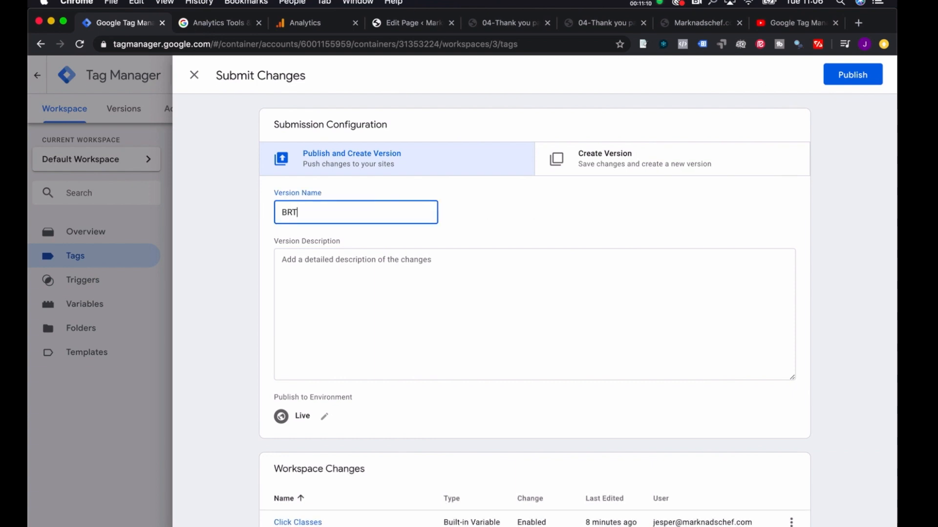
text( TRACKING FRONT PAGE)
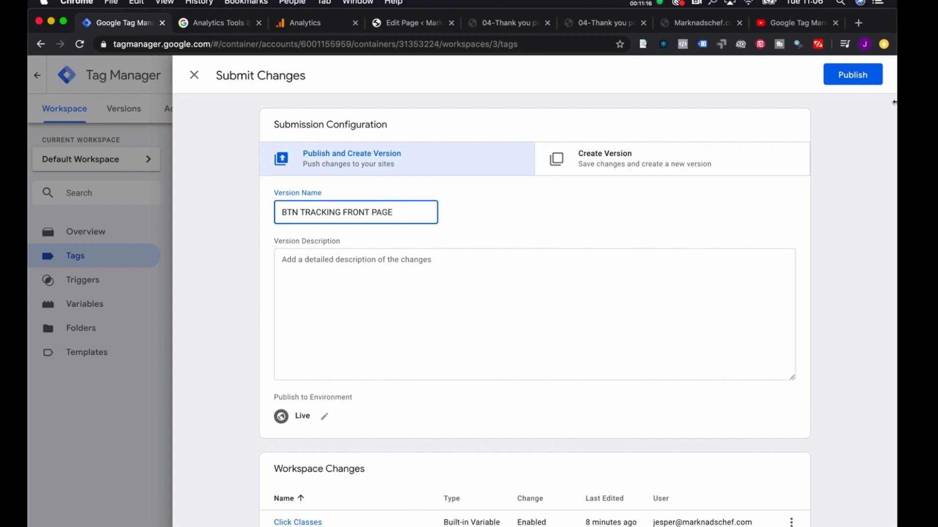
click(852, 74)
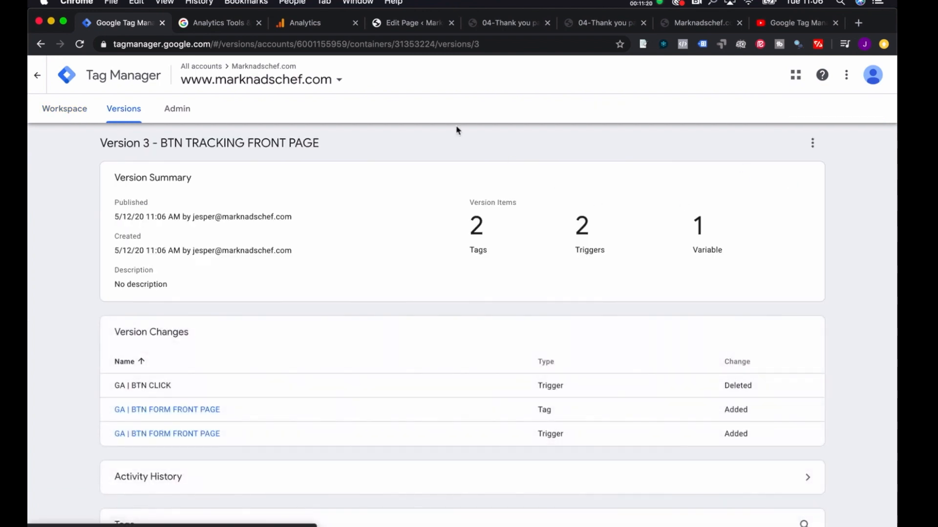
- Load marknadschef.com in the Edit Page tab, leaving the editor without saving, and test the "Få Tidig Tillgång" button
click(405, 23)
click(266, 43)
text(marknadschef.com)
key(Return)
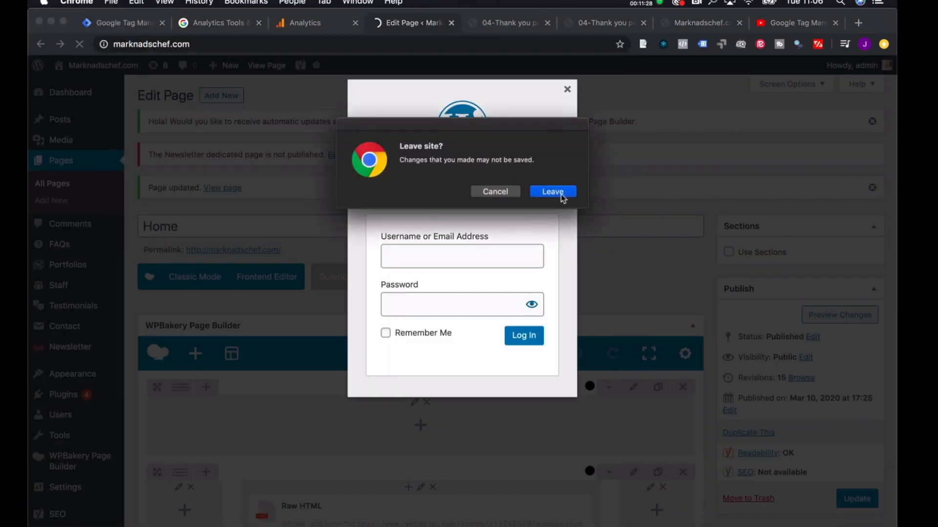
key(Return)
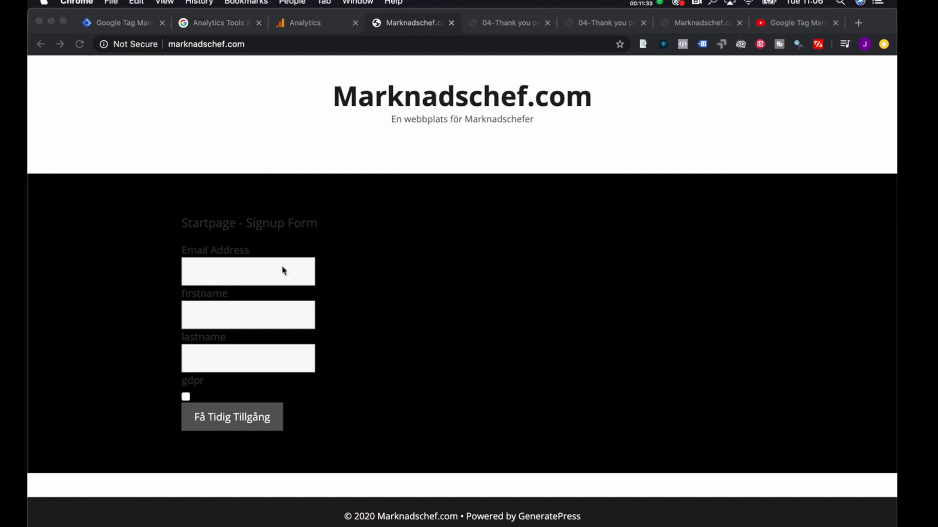
click(237, 422)
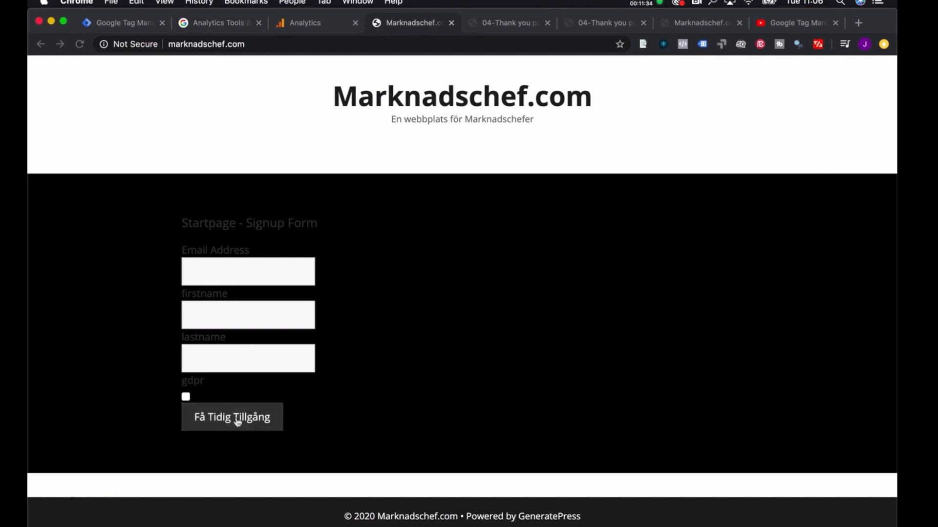
- Switch to Google Analytics and examine the realtime Events report for the signup button click
click(283, 24)
click(110, 199)
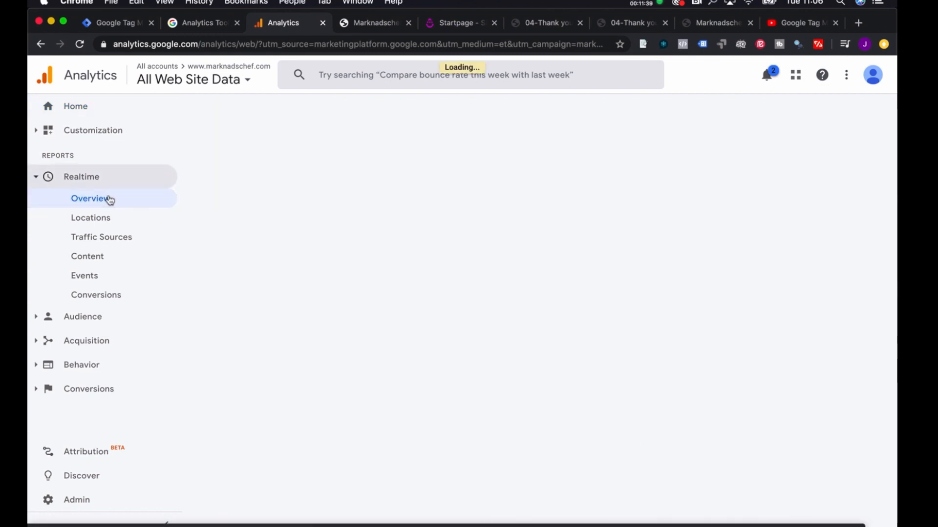
click(103, 275)
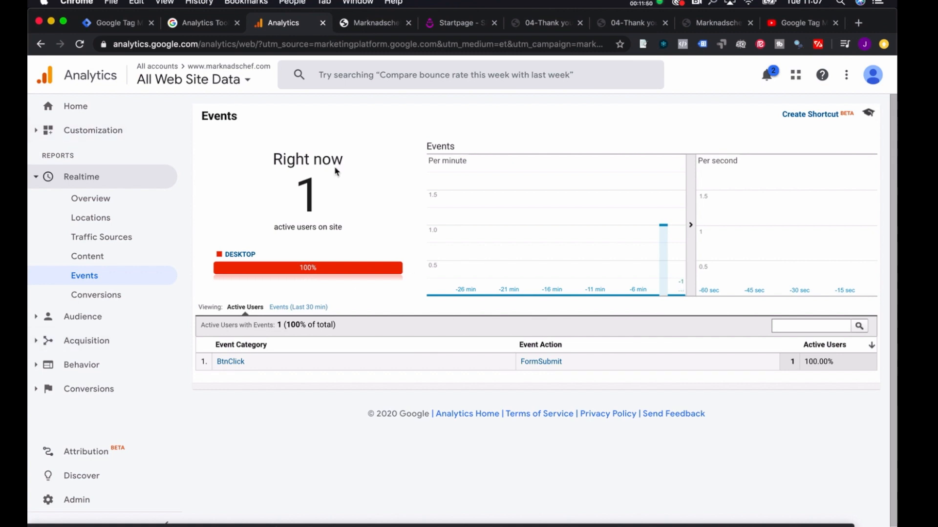
click(130, 25)
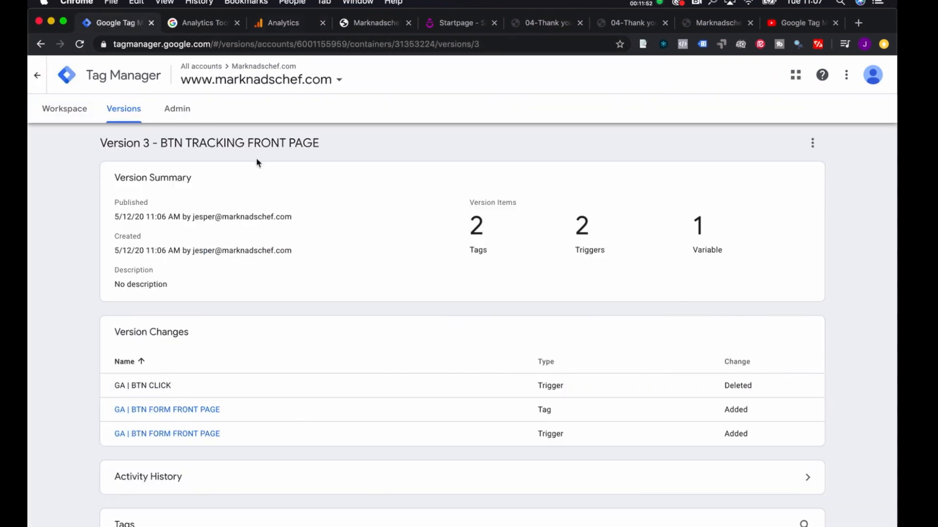
click(37, 76)
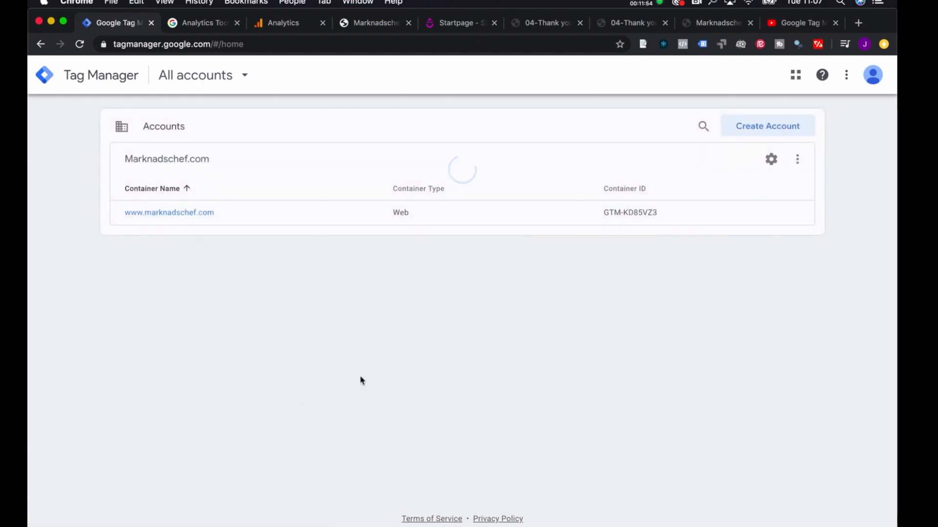
click(178, 213)
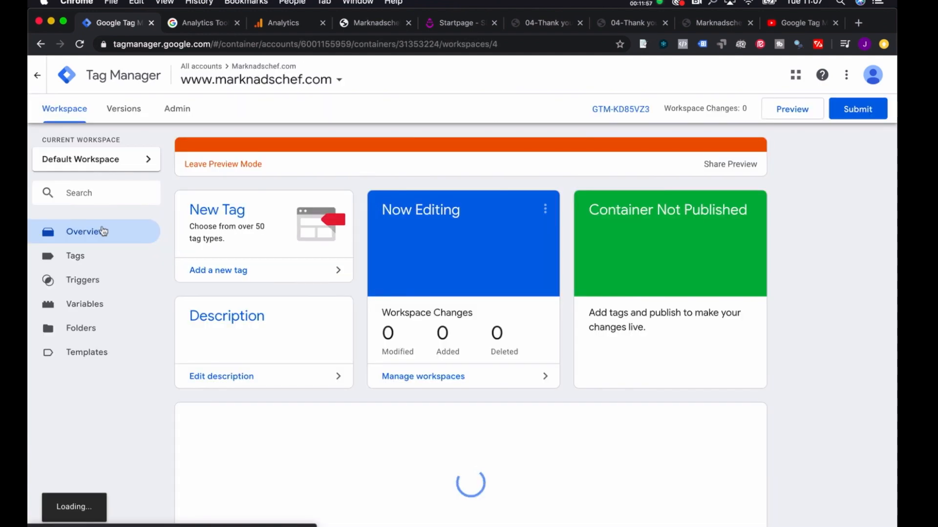
click(87, 280)
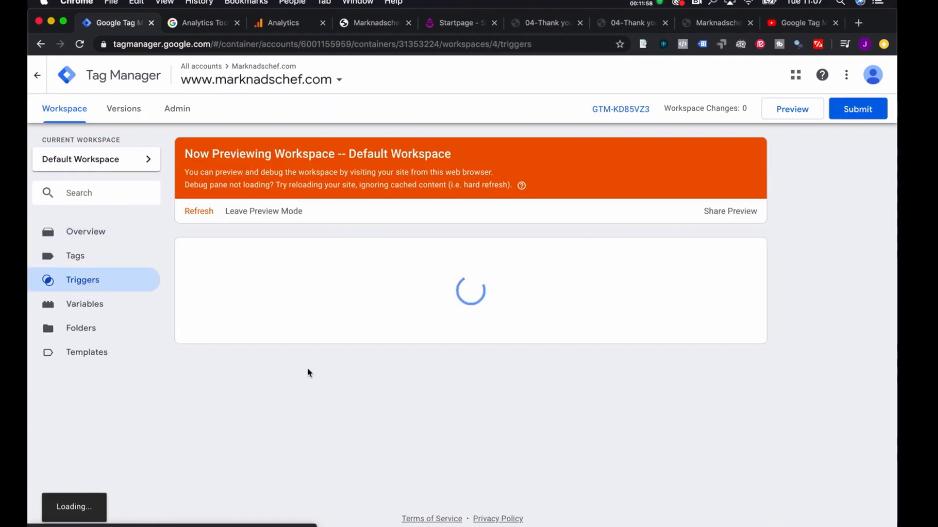
click(282, 334)
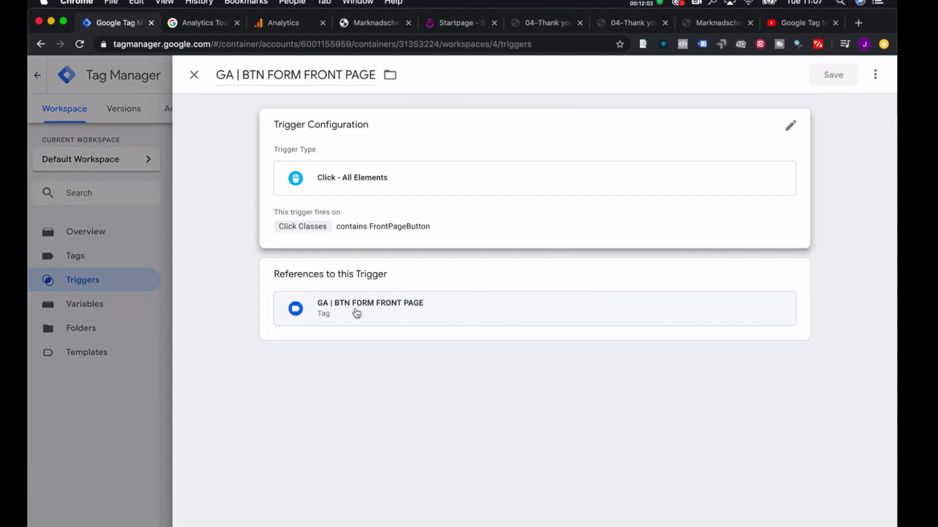
click(193, 75)
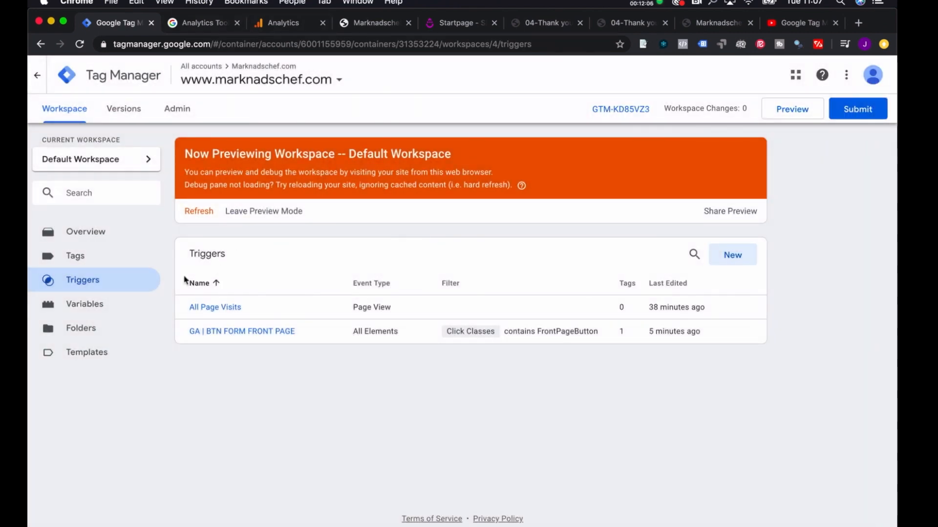
- Review the container's tags and their firing triggers, and return to the realtime Events report in Google Analytics
click(114, 263)
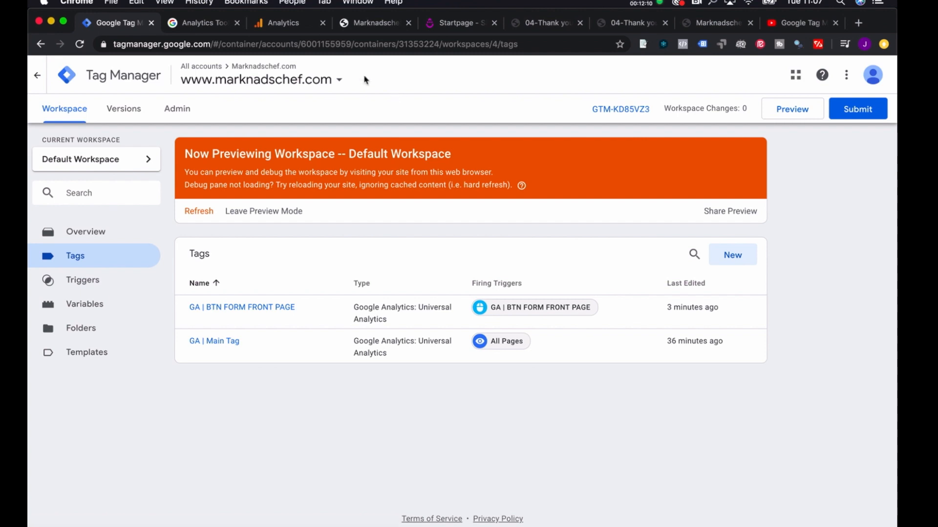
click(280, 27)
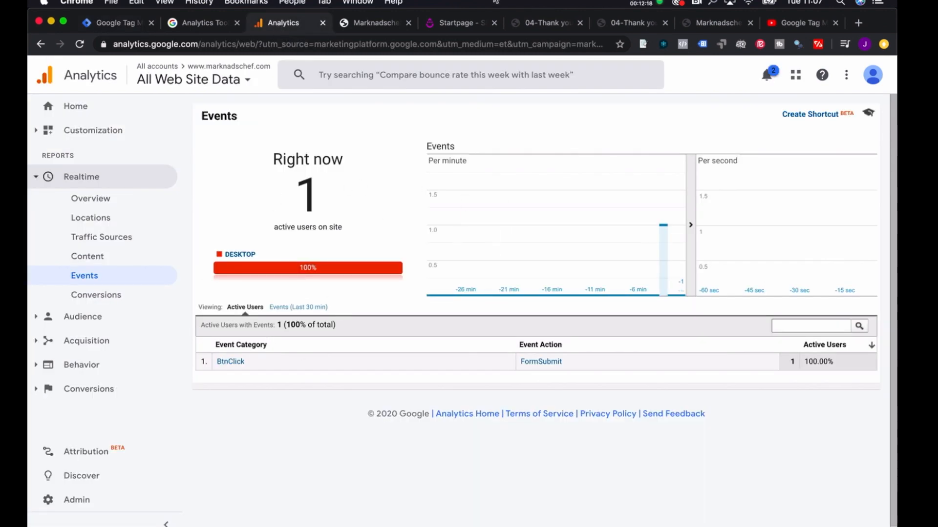